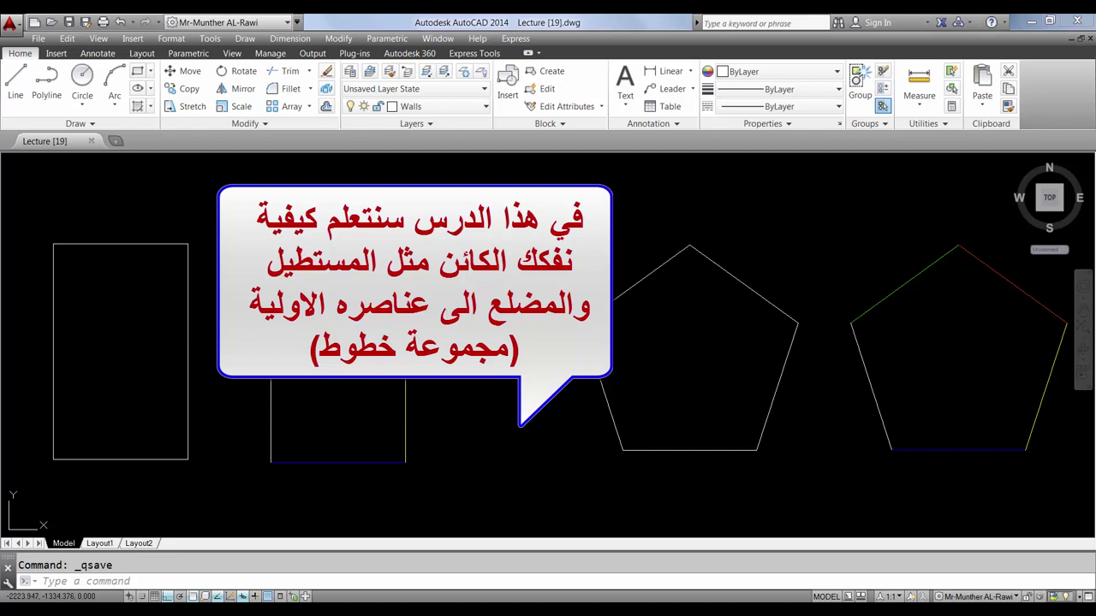
Select the rectangles and pentagons one by one to see which are single polylines and which are separate lines
{"action": "left_click", "coordinate": [338, 247]}
{"action": "left_click", "coordinate": [364, 302]}
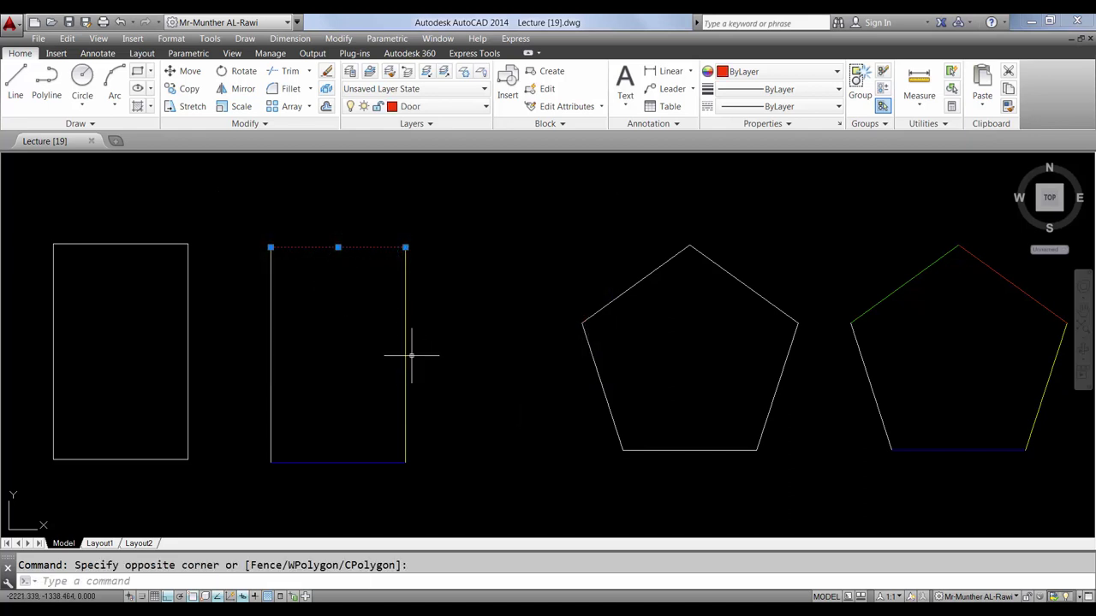
{"action": "left_click", "coordinate": [408, 352]}
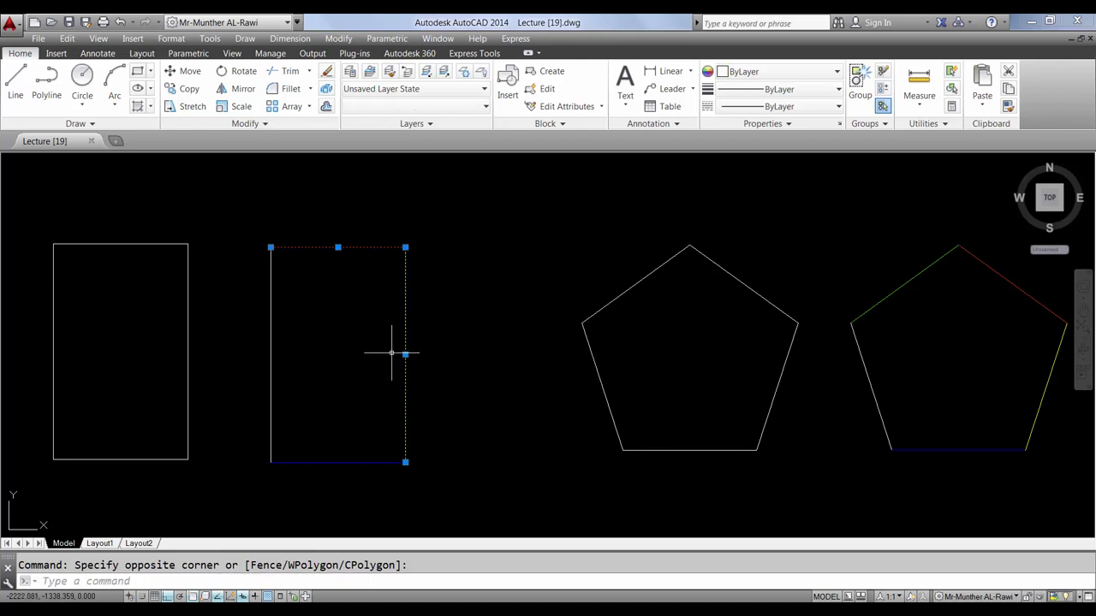
{"action": "left_click", "coordinate": [322, 463]}
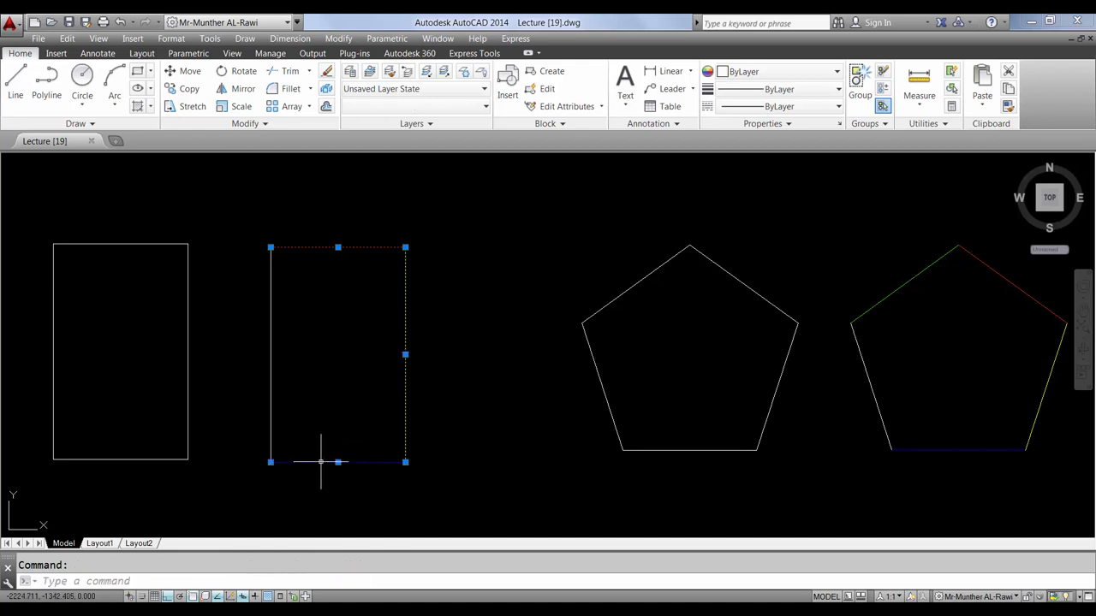
{"action": "key", "text": "Escape"}
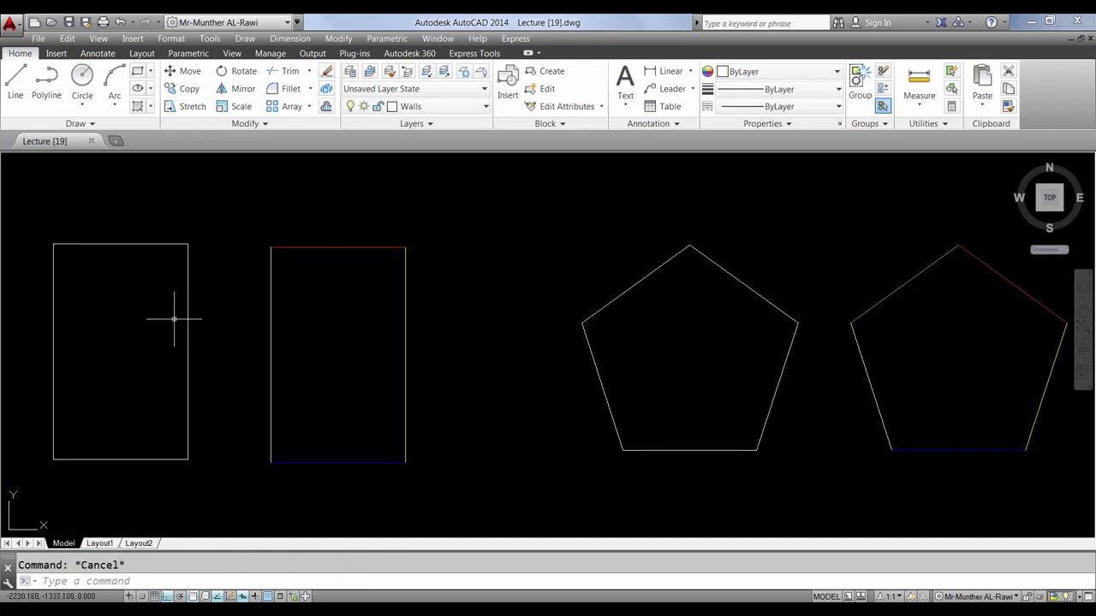
{"action": "left_click", "coordinate": [184, 335]}
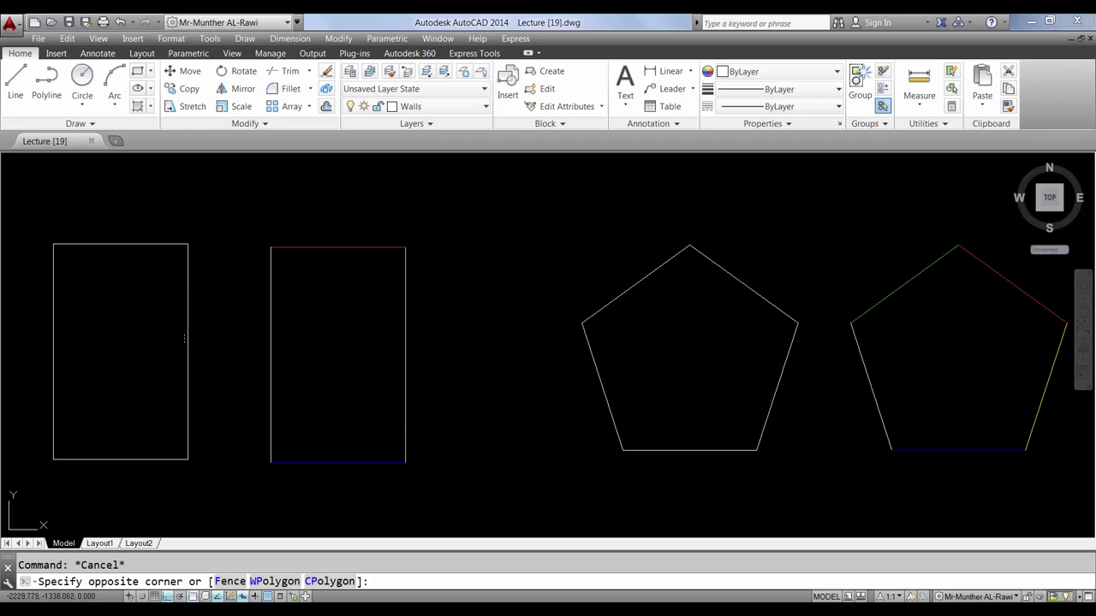
{"action": "left_click", "coordinate": [171, 360]}
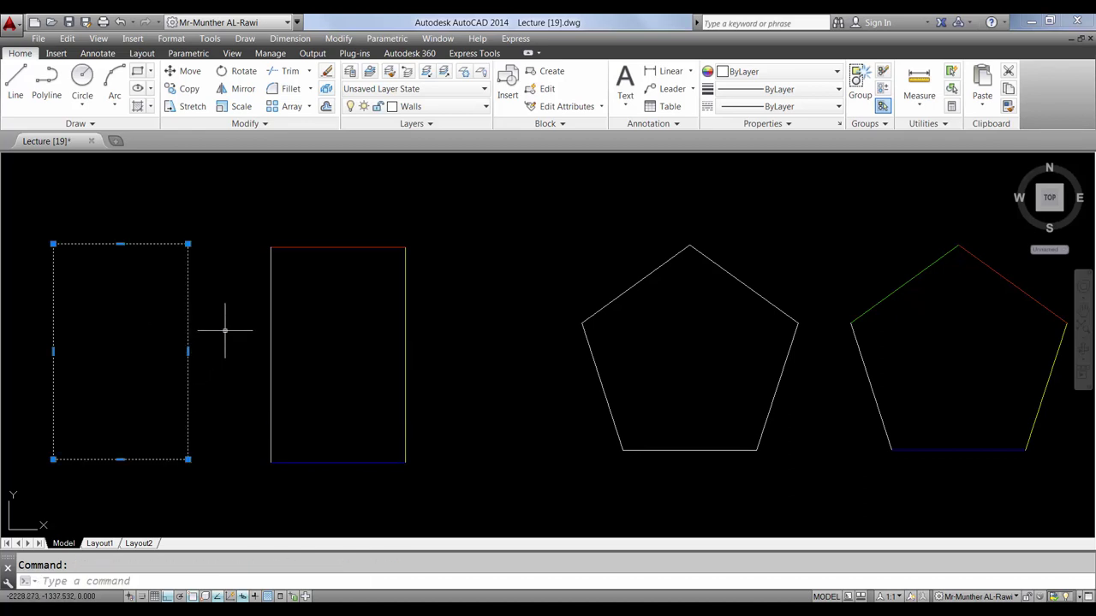
{"action": "key", "text": "Escape"}
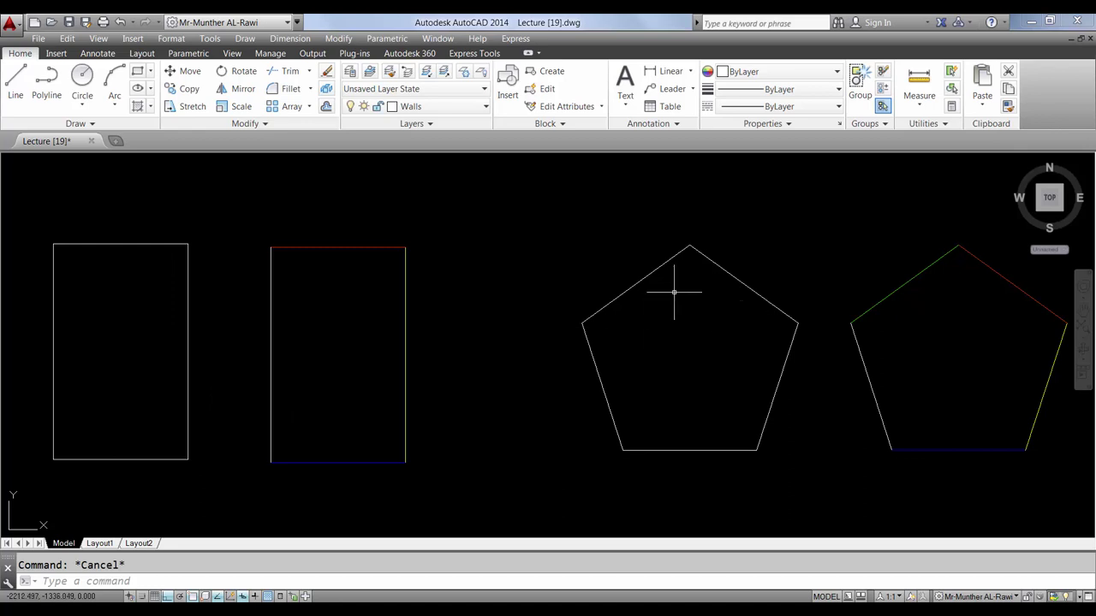
{"action": "left_click", "coordinate": [616, 300]}
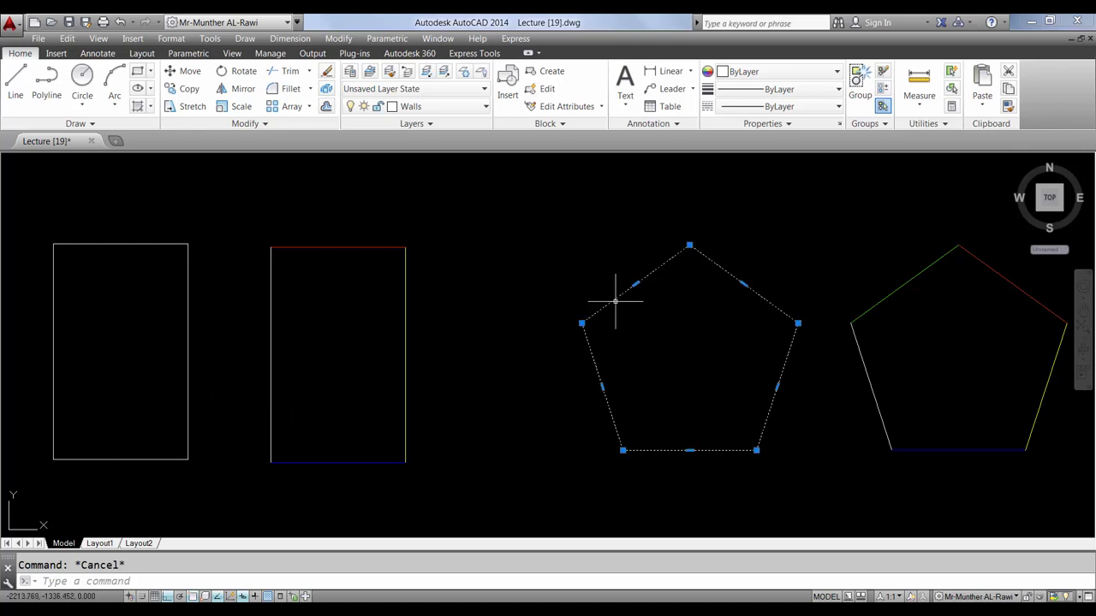
{"action": "key", "text": "Escape"}
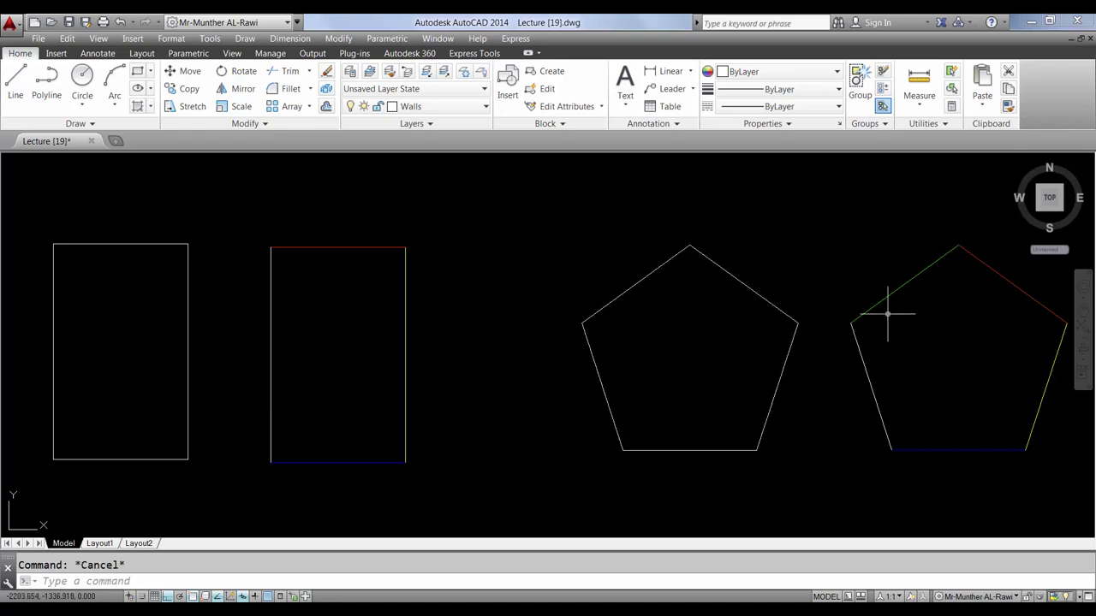
{"action": "left_click", "coordinate": [878, 306]}
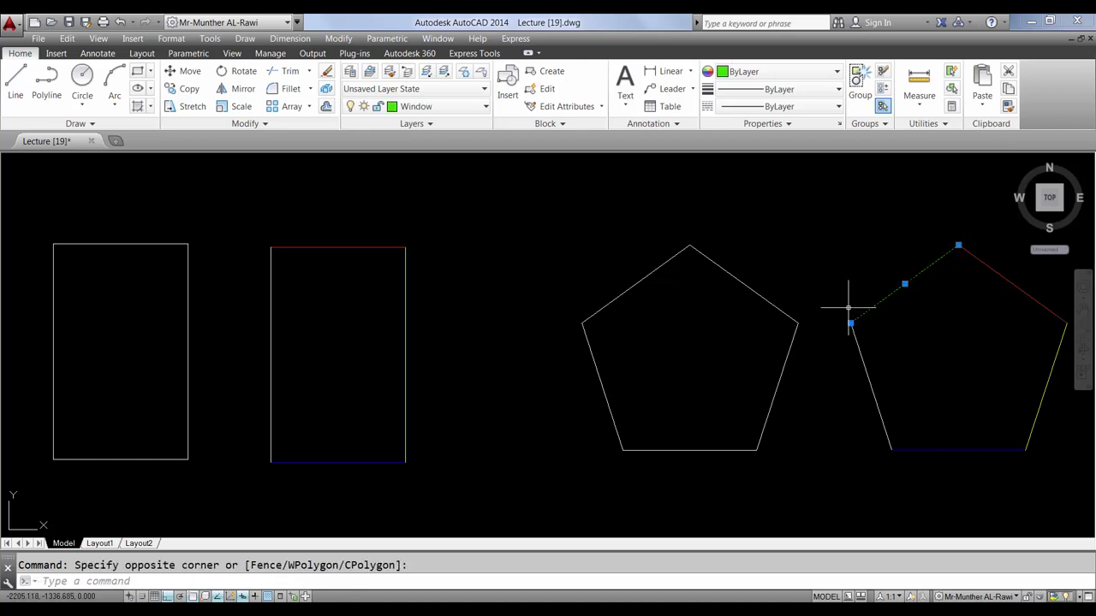
{"action": "key", "text": "Escape"}
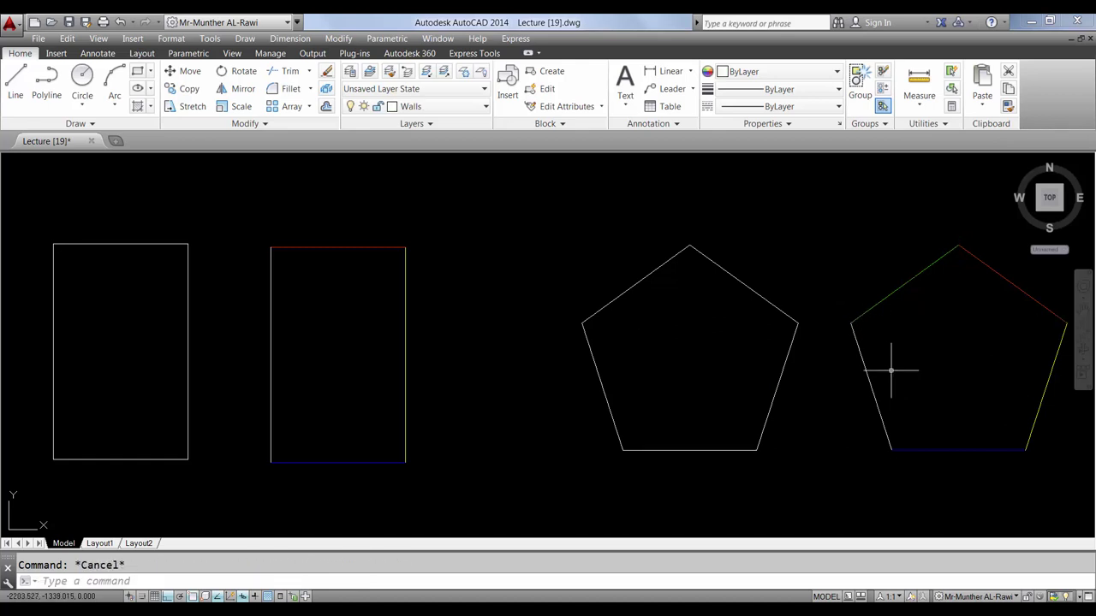
Move the middle pentagon onto the yellow Stair layer
{"action": "left_click", "coordinate": [805, 404]}
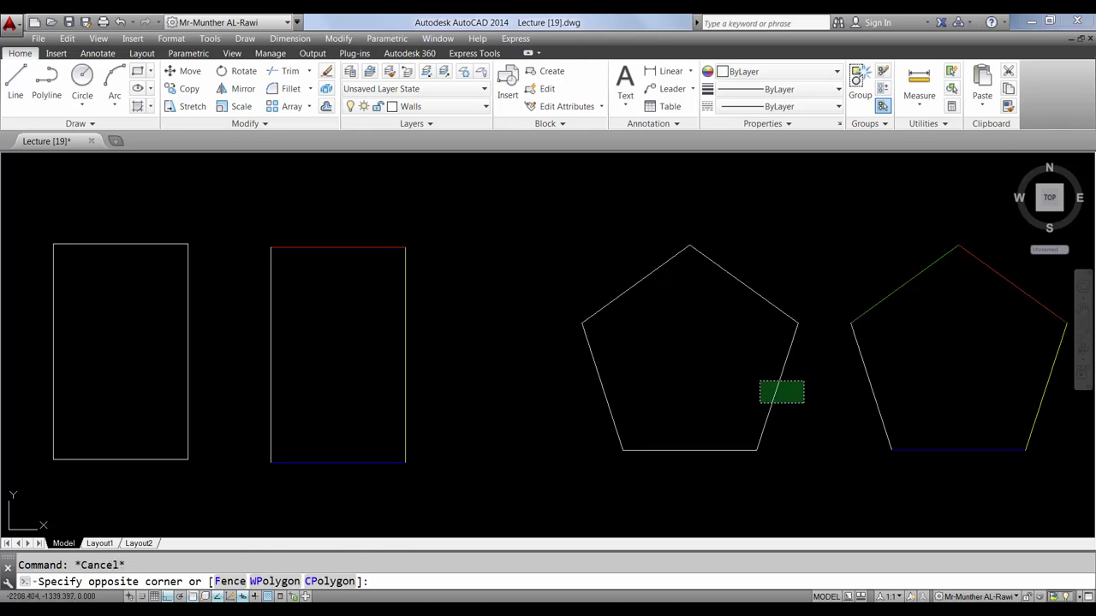
{"action": "left_click", "coordinate": [760, 380]}
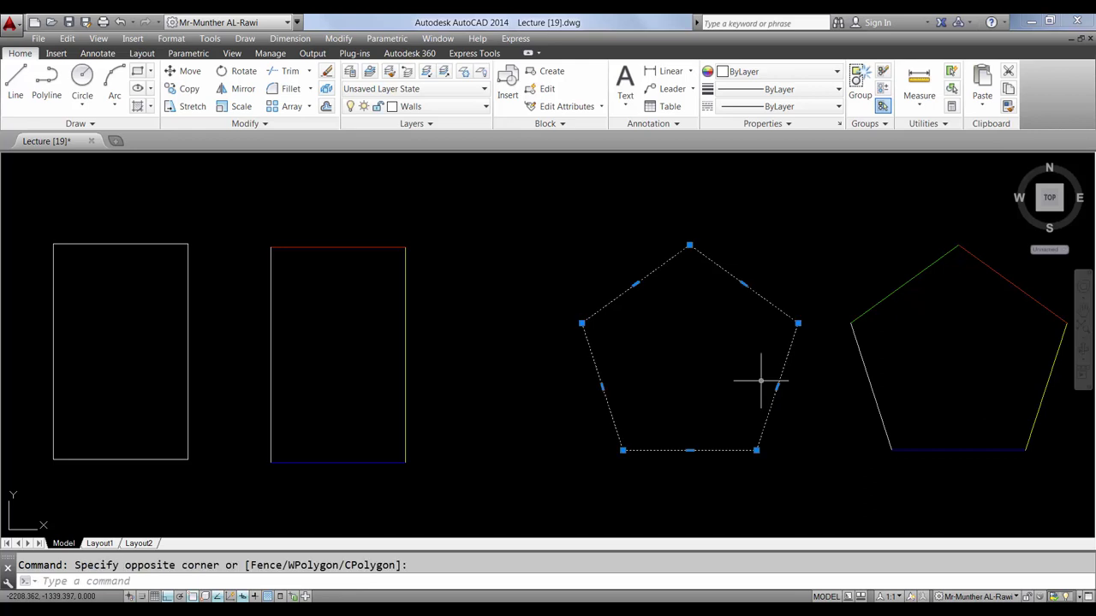
{"action": "left_click", "coordinate": [454, 106]}
{"action": "left_click", "coordinate": [453, 192]}
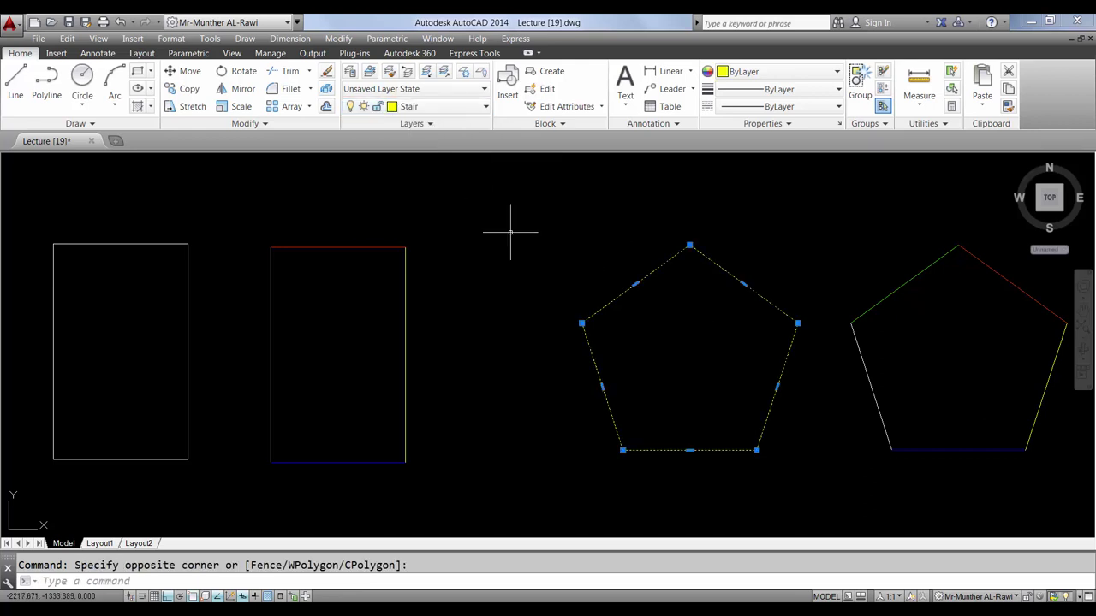
{"action": "key", "text": "Escape"}
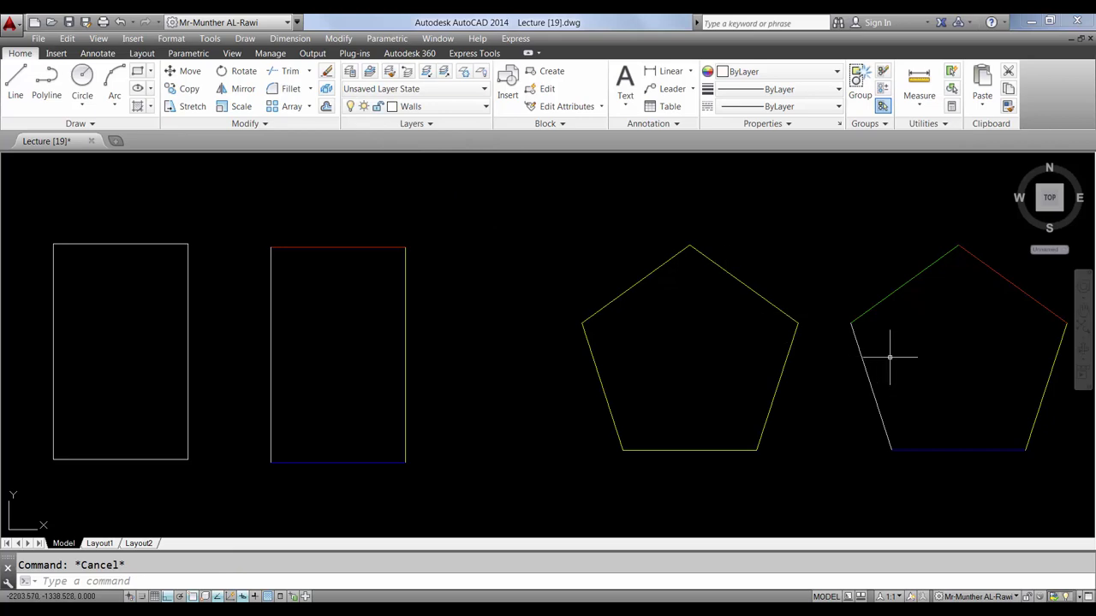
Move the right pentagon's left edge onto the Stair layer as well
{"action": "left_click", "coordinate": [898, 360]}
{"action": "left_click", "coordinate": [870, 378]}
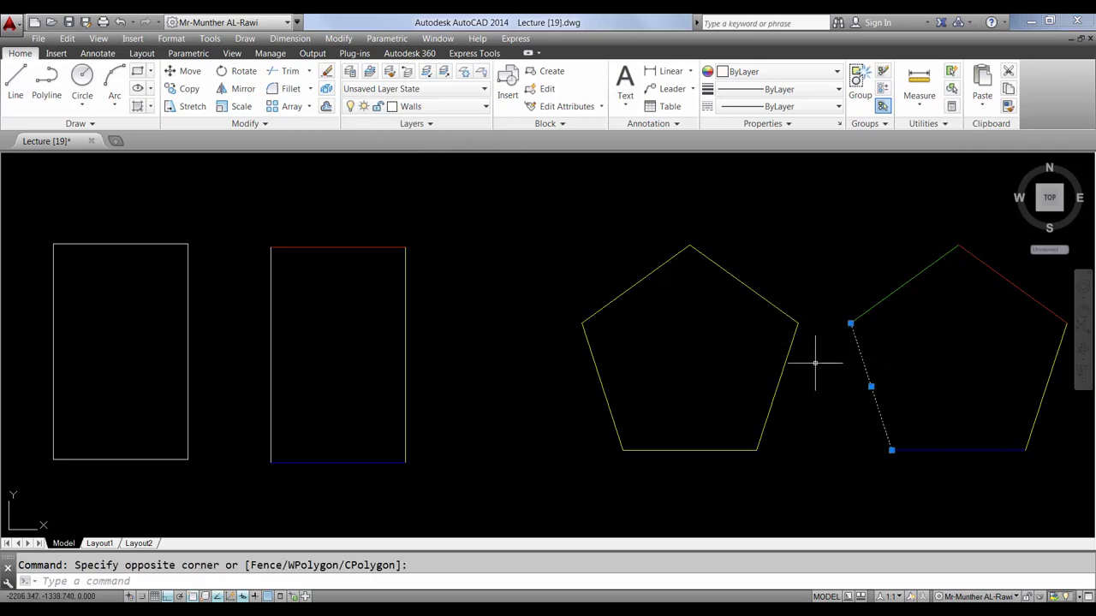
{"action": "left_click", "coordinate": [446, 106]}
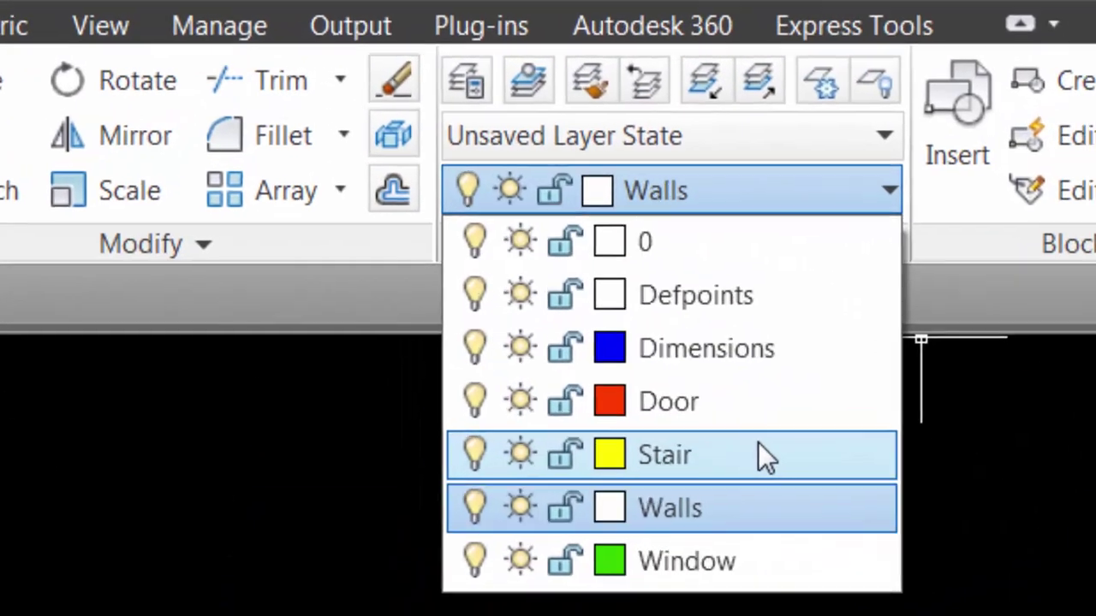
{"action": "left_click", "coordinate": [757, 443]}
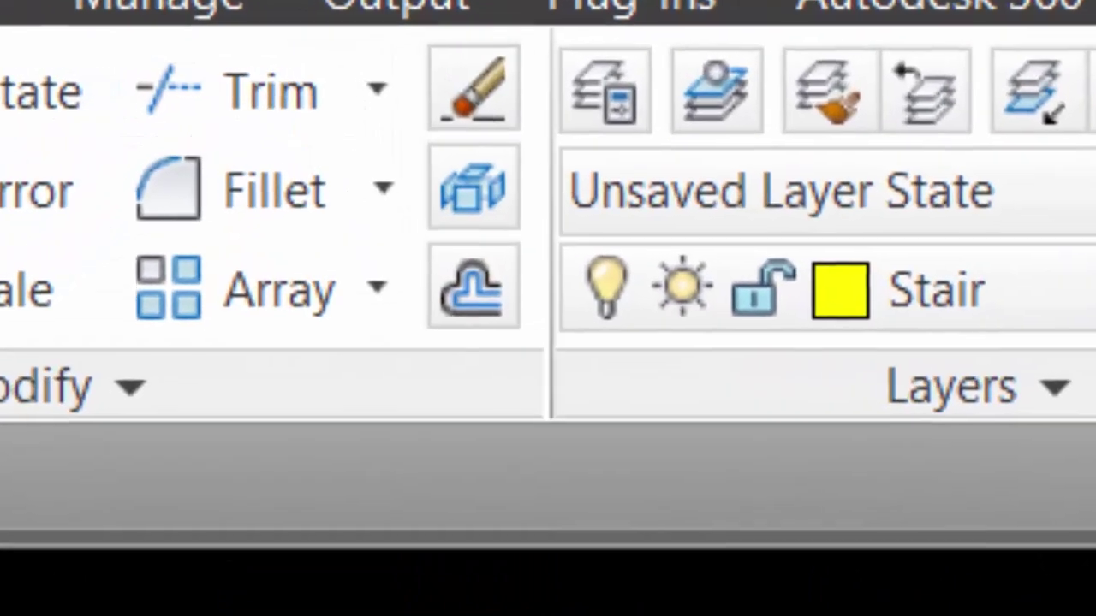
{"action": "key", "text": "Escape"}
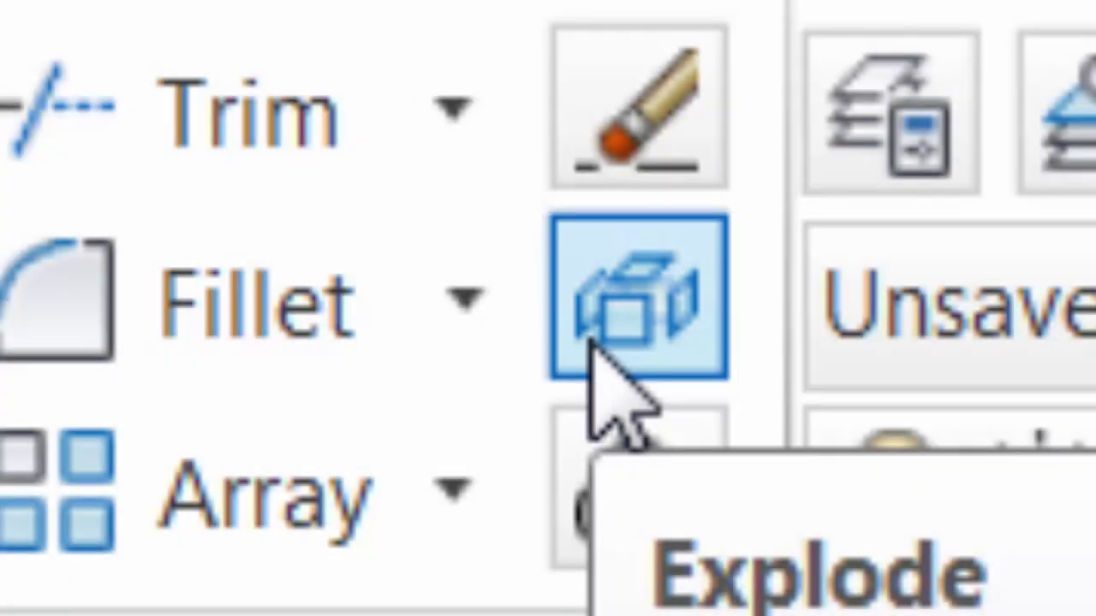
Explode the left rectangle into four separate lines
{"action": "left_click", "coordinate": [589, 341]}
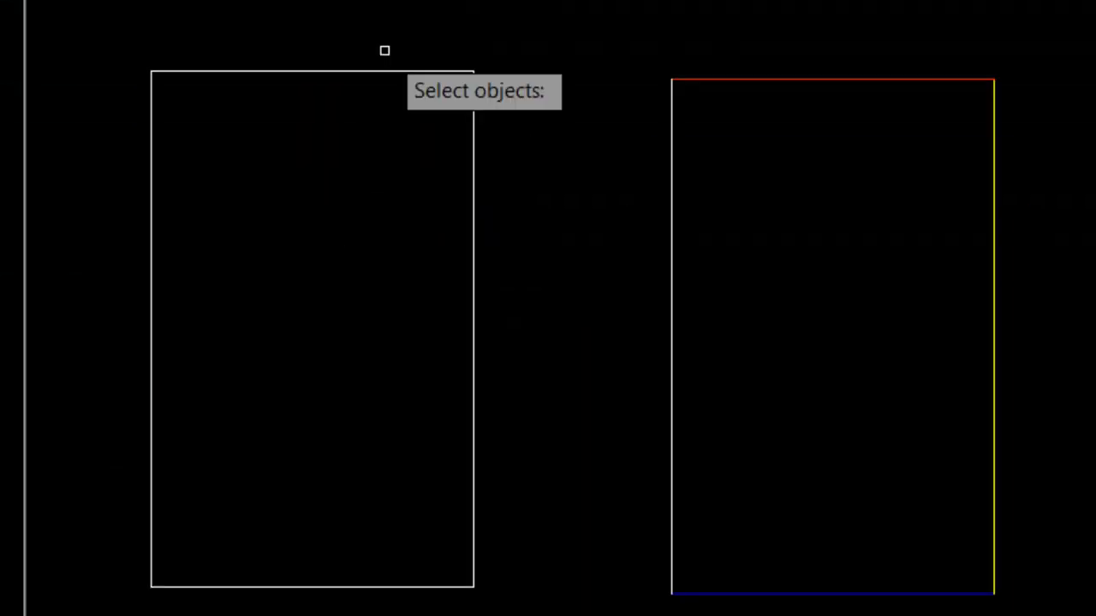
{"action": "left_click", "coordinate": [340, 98]}
{"action": "left_click", "coordinate": [293, 10]}
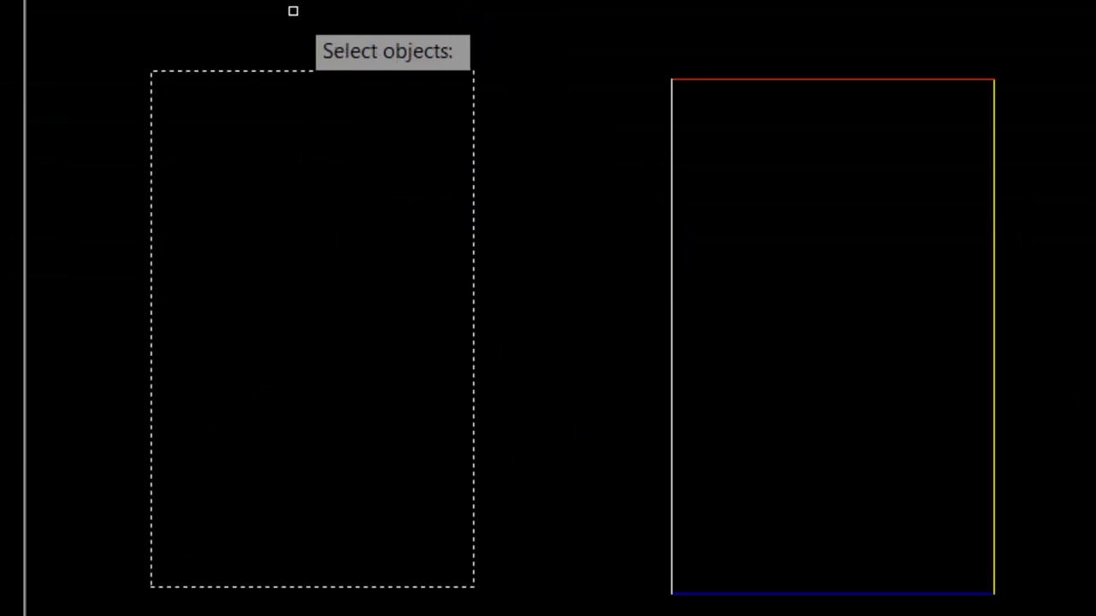
{"action": "right_click", "coordinate": [293, 11]}
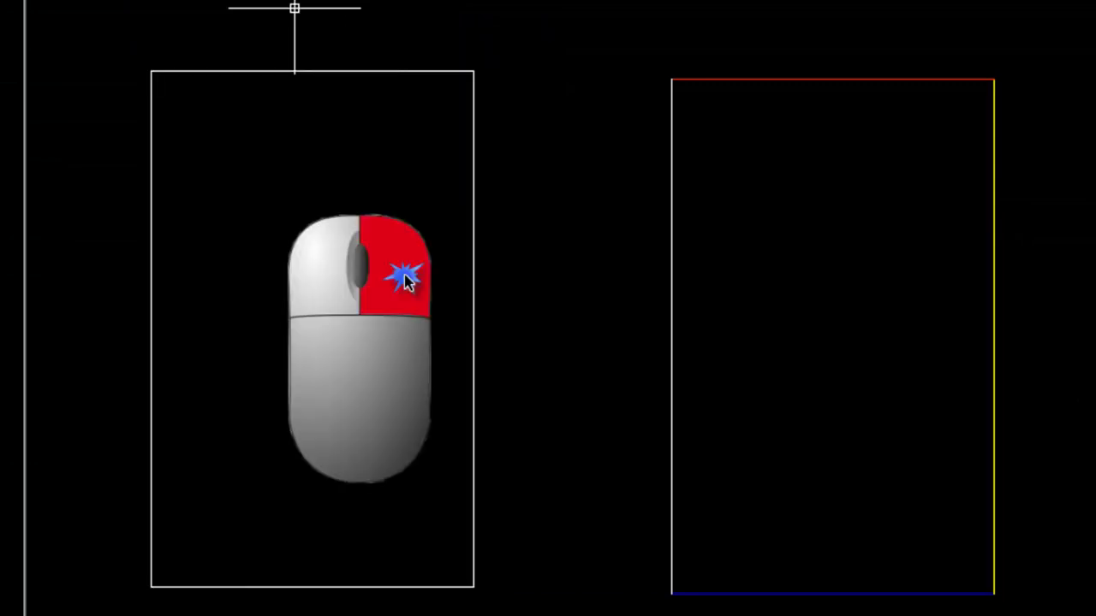
Erase the exploded rectangle's right edge
{"action": "left_click", "coordinate": [283, 72]}
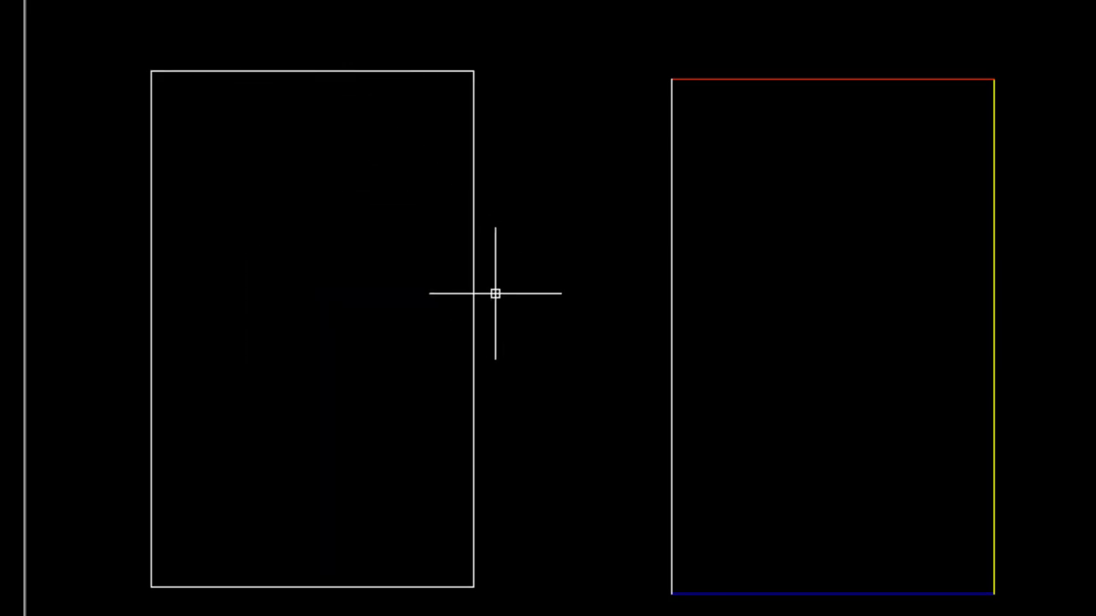
{"action": "left_click_drag", "start_coordinate": [494, 294], "coordinate": [395, 223]}
{"action": "key", "text": "Delete"}
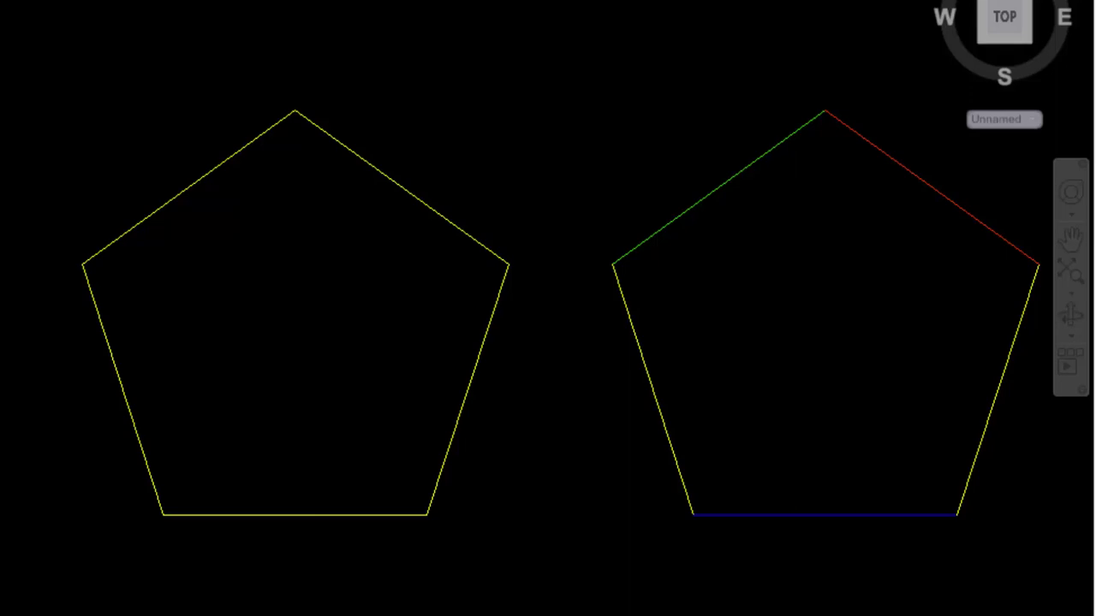
Explode the left pentagon into separate edge lines
{"action": "left_click", "coordinate": [242, 271]}
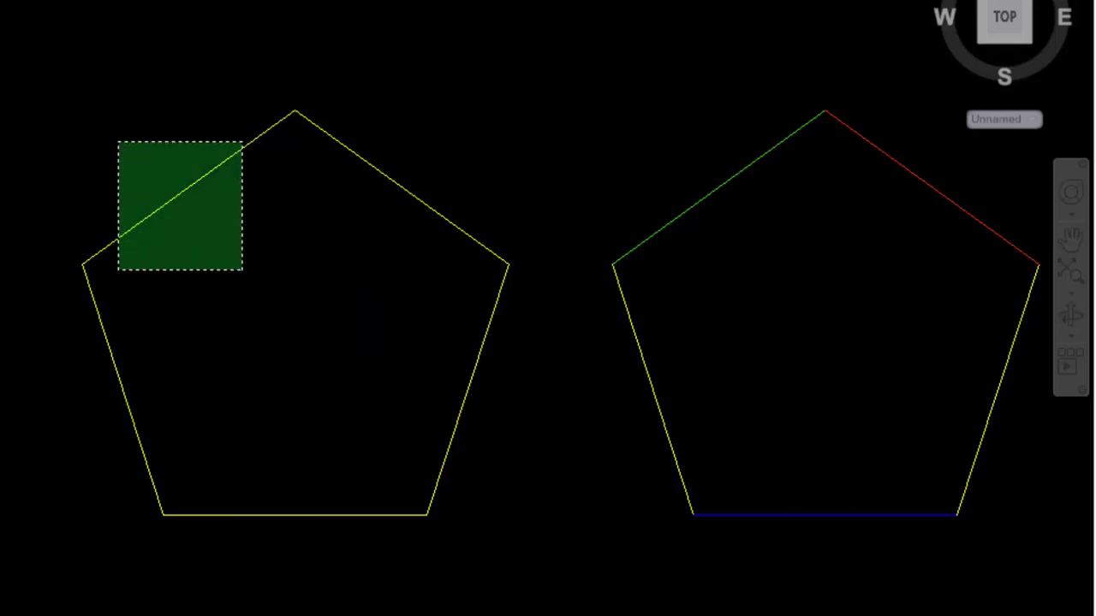
{"action": "left_click", "coordinate": [116, 139]}
{"action": "key", "text": "Return"}
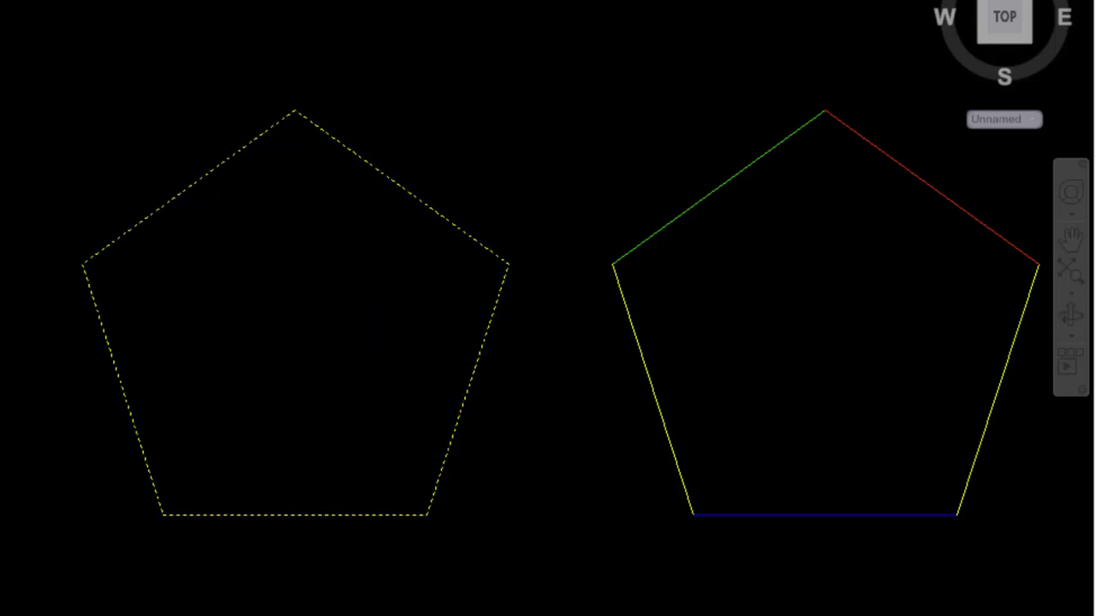
{"action": "key", "text": "Return"}
{"action": "key", "text": "Escape"}
Delete the left pentagon's upper-left edge
{"action": "left_click", "coordinate": [188, 187]}
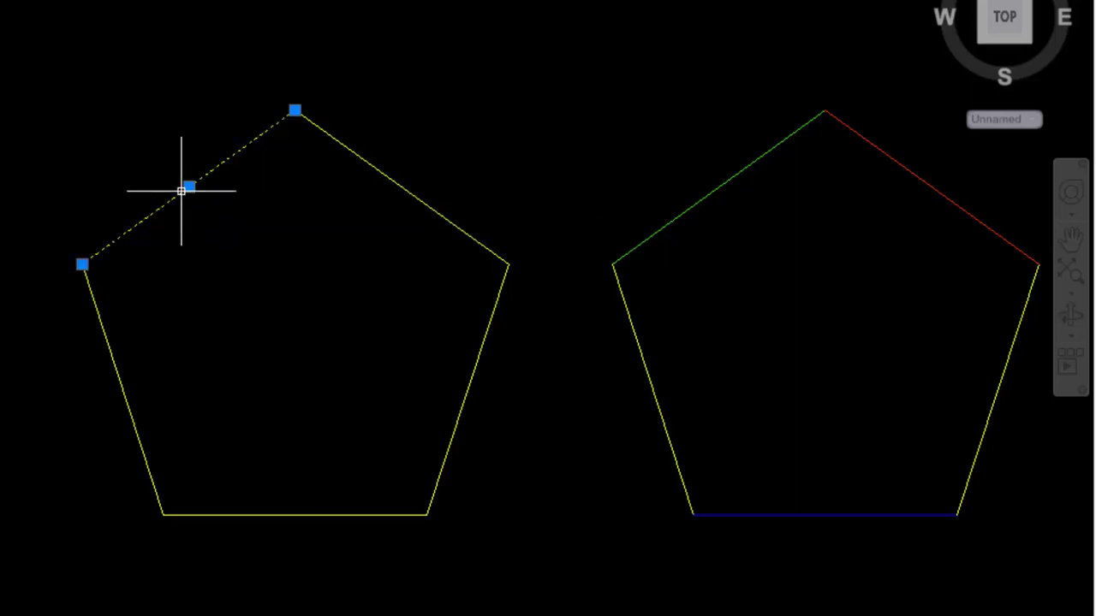
{"action": "key", "text": "Delete"}
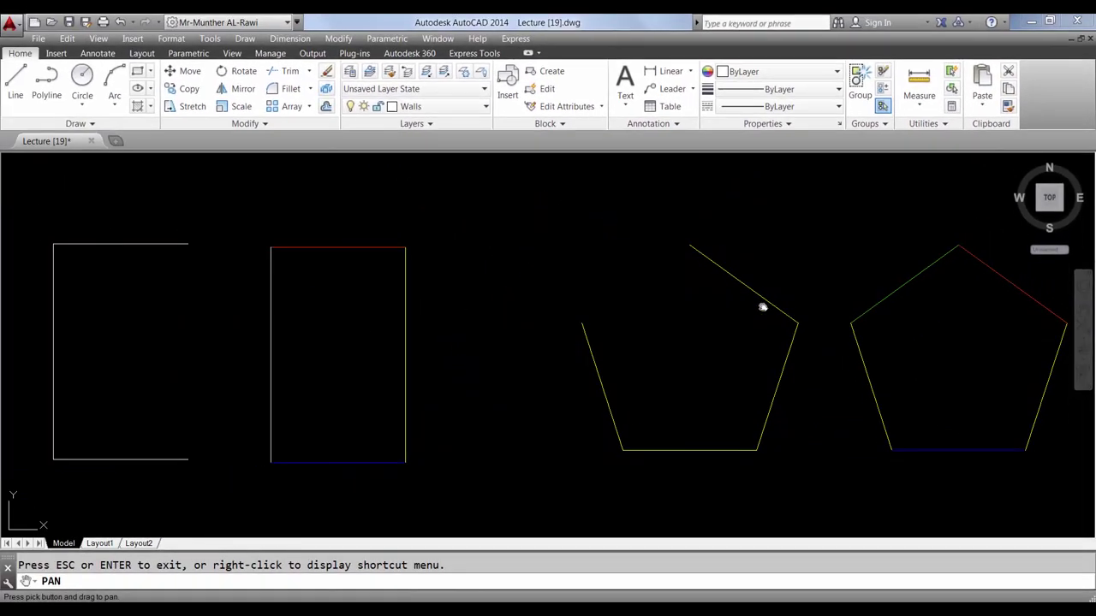
{"action": "left_click_drag", "start_coordinate": [763, 305], "coordinate": [692, 460]}
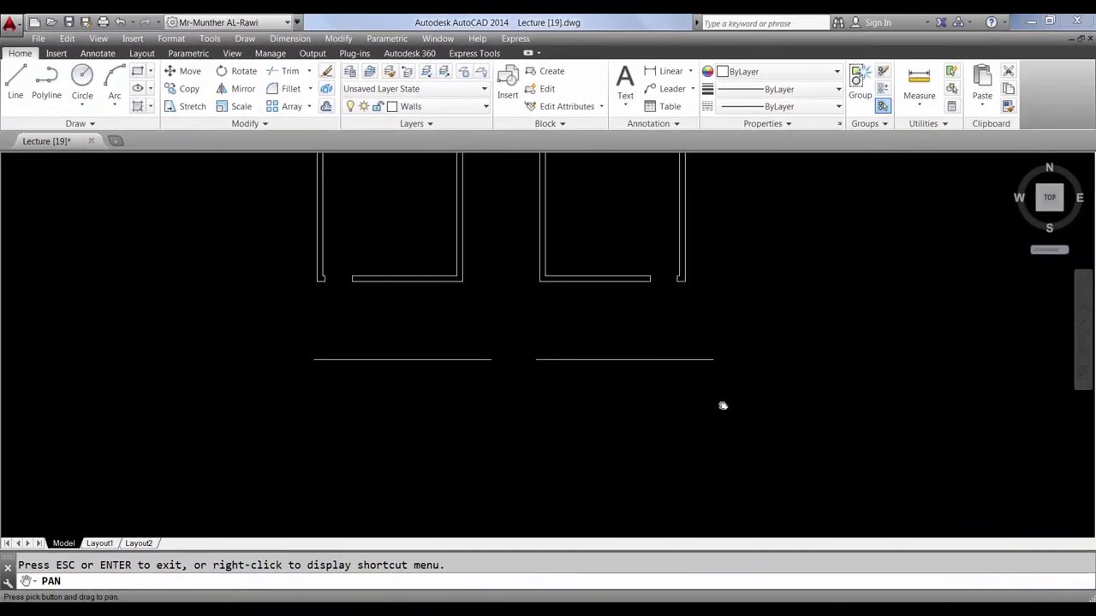
Pan and zoom to the two collinear horizontal lines with the gap between them
{"action": "mouse_move", "coordinate": [721, 403]}
{"action": "left_mouse_down"}
{"action": "mouse_move", "coordinate": [735, 512]}
{"action": "mouse_move", "coordinate": [818, 468]}
{"action": "left_mouse_up"}
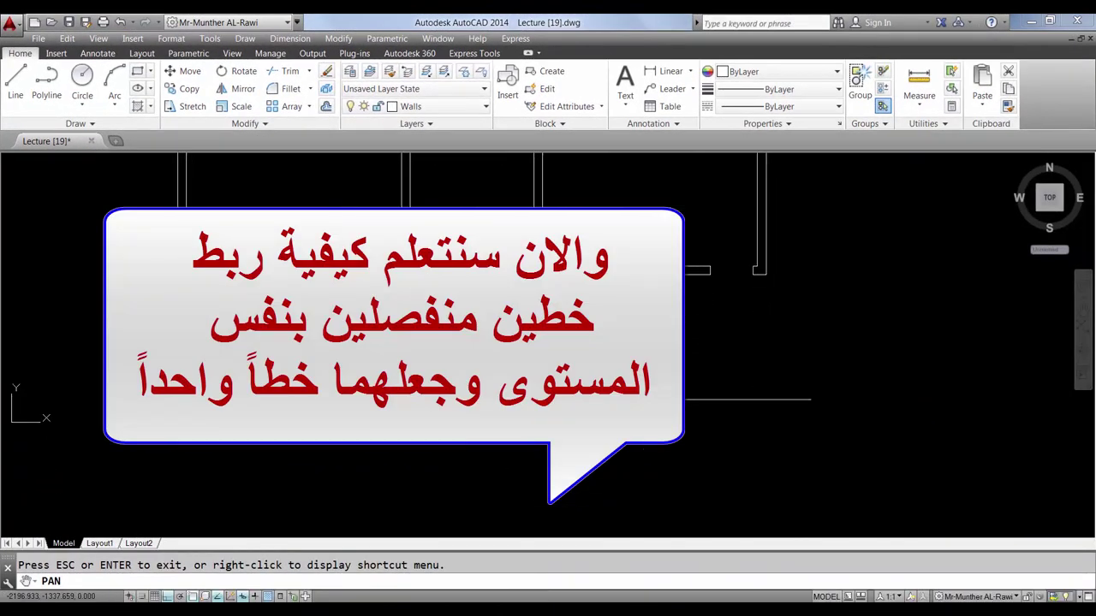
{"action": "scroll", "coordinate": [548, 342], "scroll_direction": "up", "scroll_amount": 3}
{"action": "left_click_drag", "start_coordinate": [597, 339], "coordinate": [671, 325]}
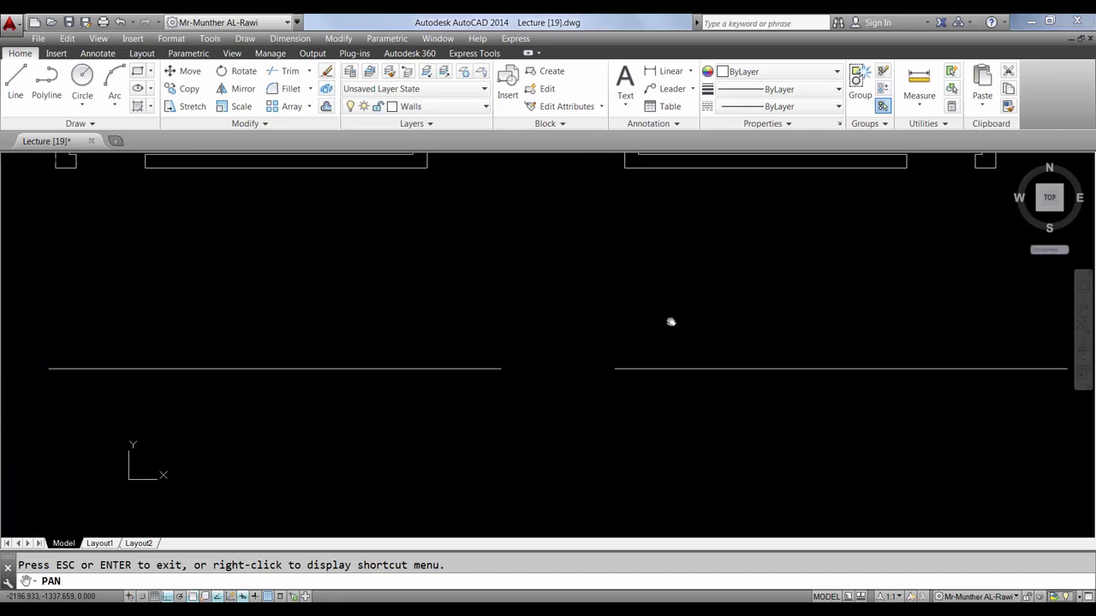
{"action": "key", "text": "Escape"}
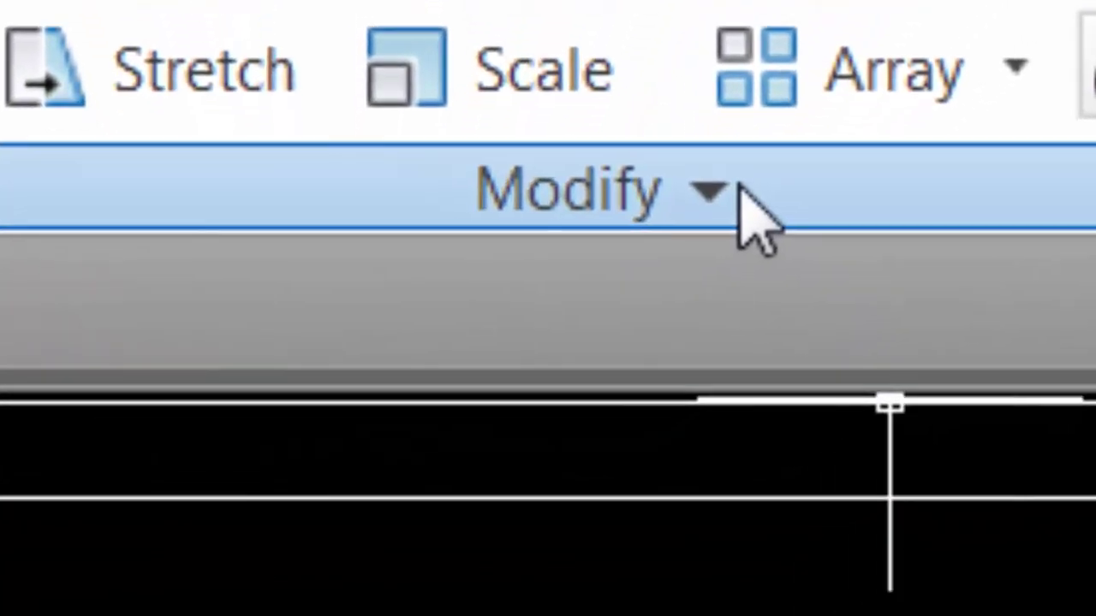
Use Join on both horizontal lines so one continuous line spans the gap, then pan toward the rooms
{"action": "left_click", "coordinate": [715, 190]}
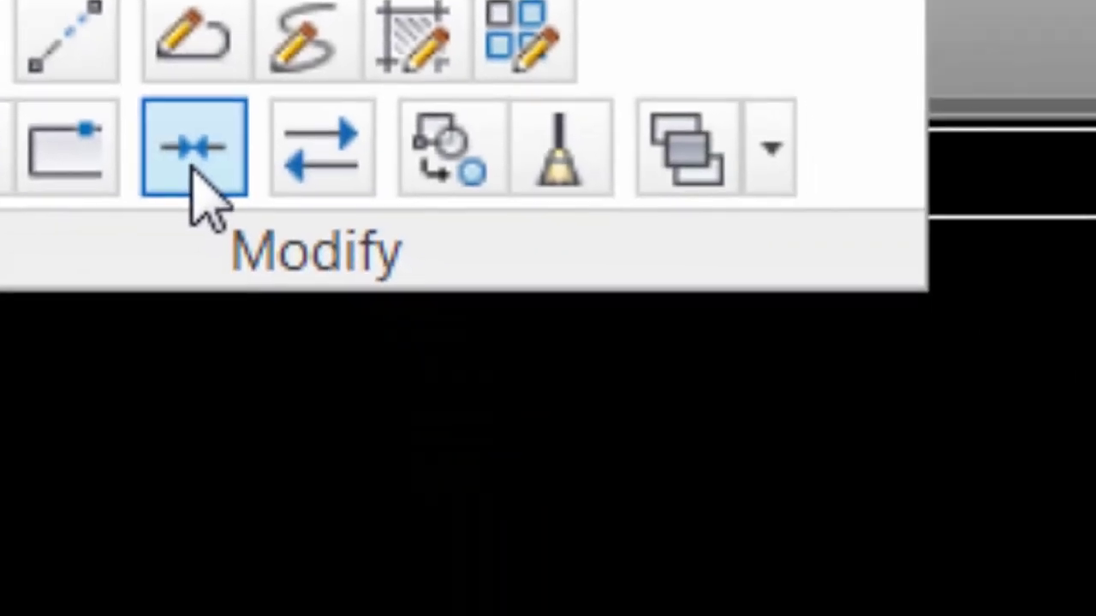
{"action": "left_click", "coordinate": [196, 176]}
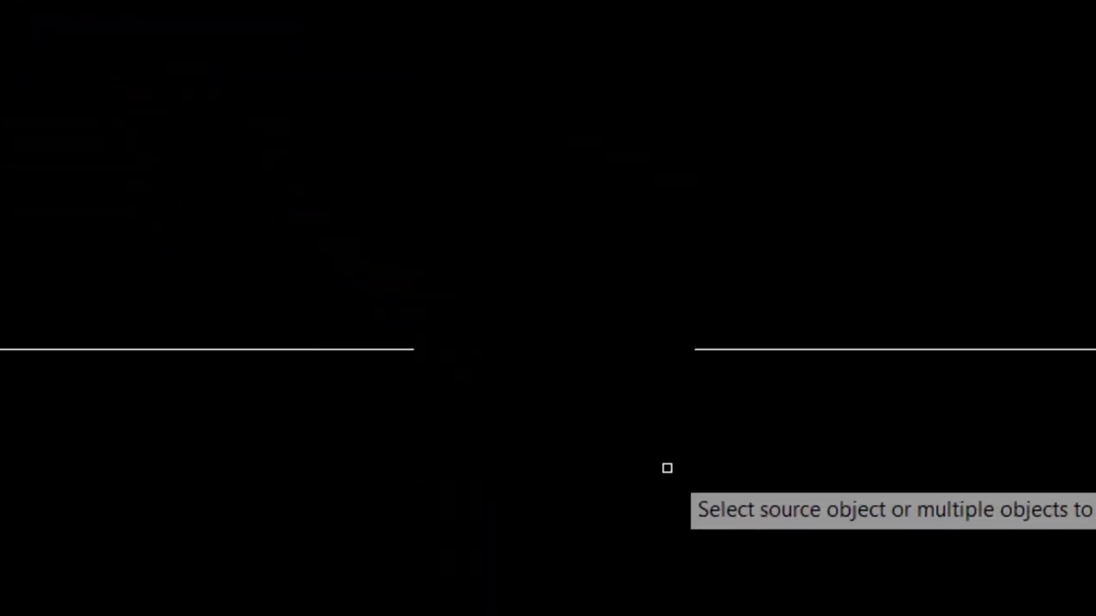
{"action": "left_click", "coordinate": [797, 485]}
{"action": "left_click", "coordinate": [241, 230]}
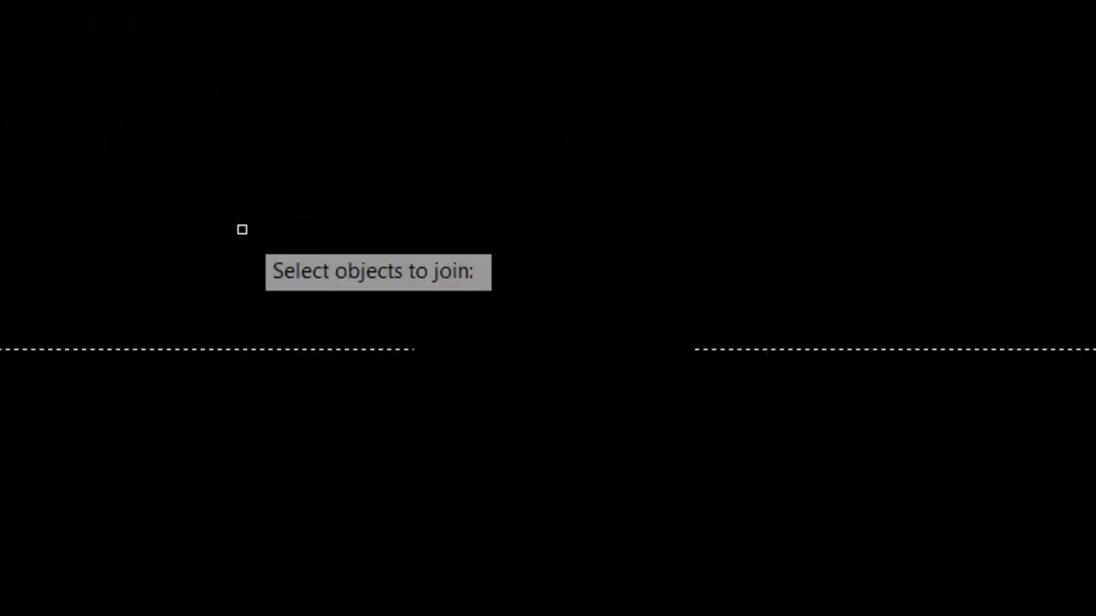
{"action": "right_click", "coordinate": [241, 230]}
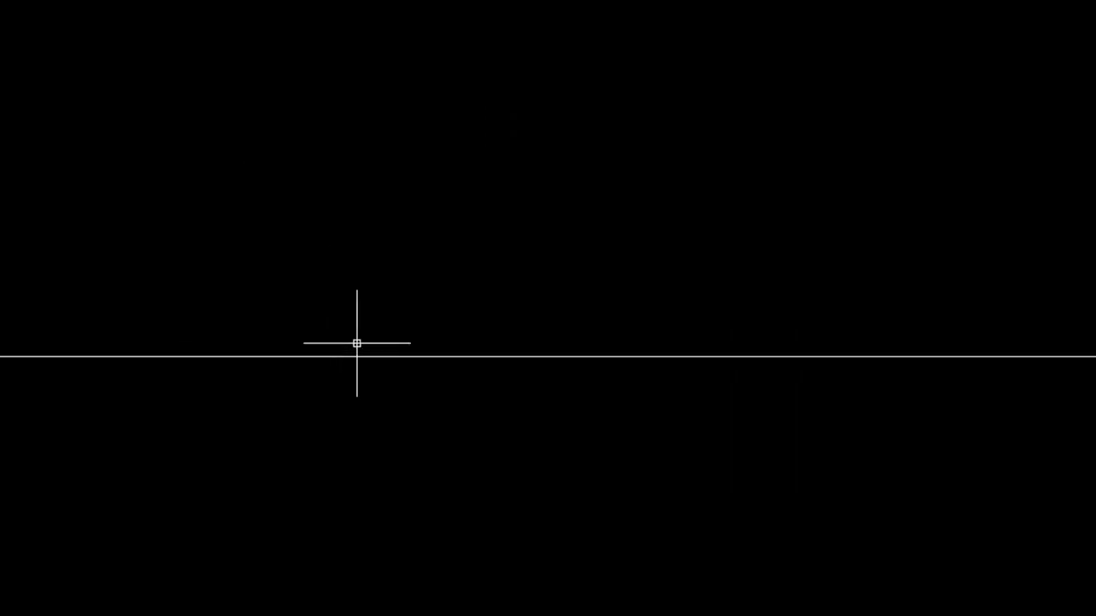
{"action": "left_click", "coordinate": [443, 369]}
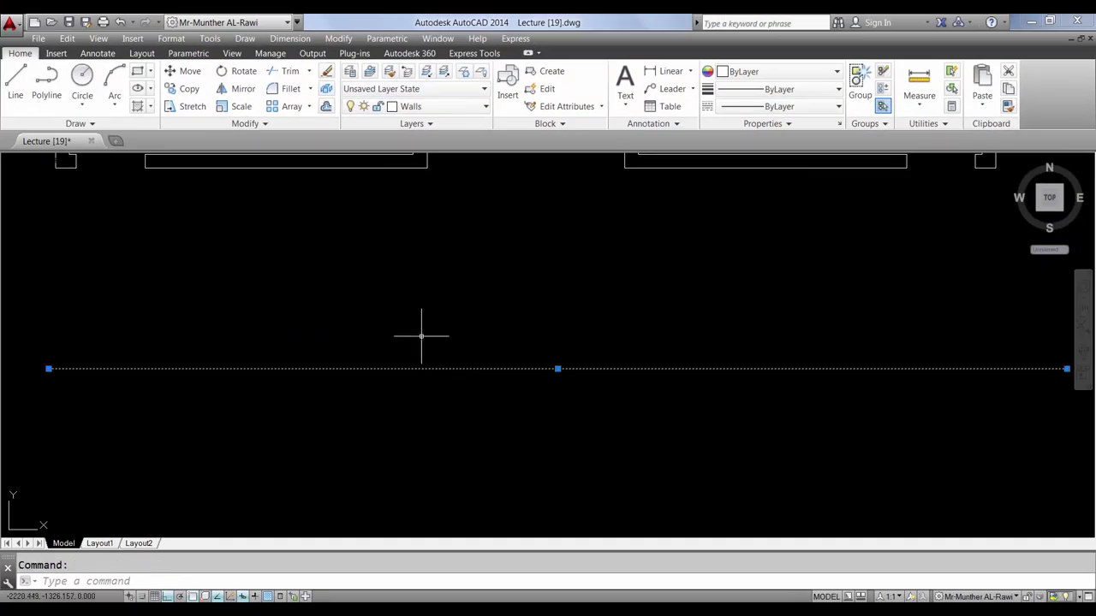
{"action": "key", "text": "Escape"}
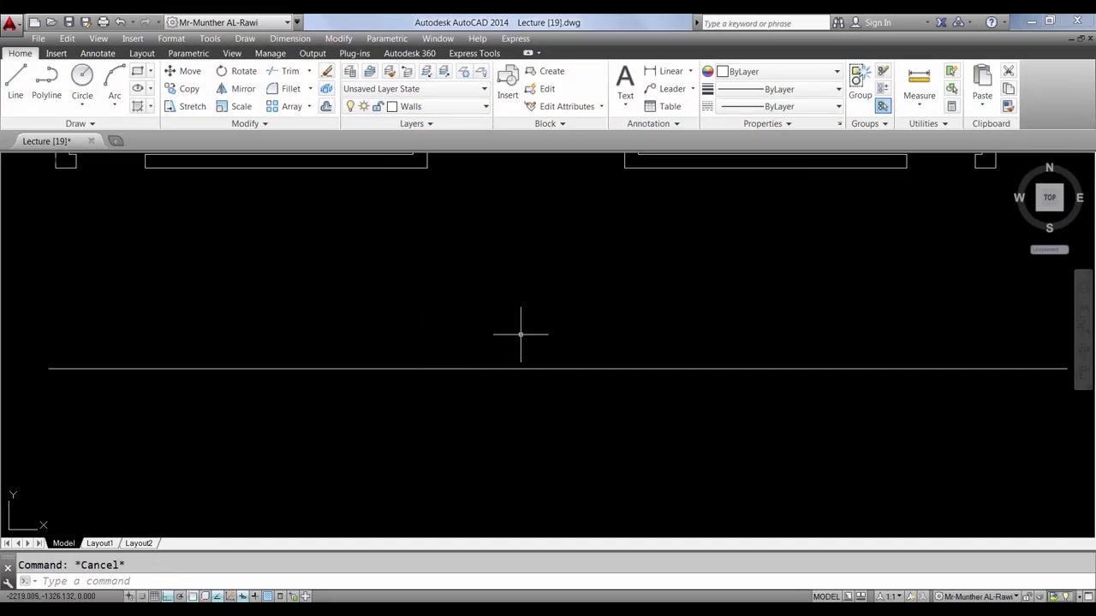
{"action": "left_click", "coordinate": [1084, 315]}
{"action": "left_click_drag", "start_coordinate": [743, 274], "coordinate": [700, 424]}
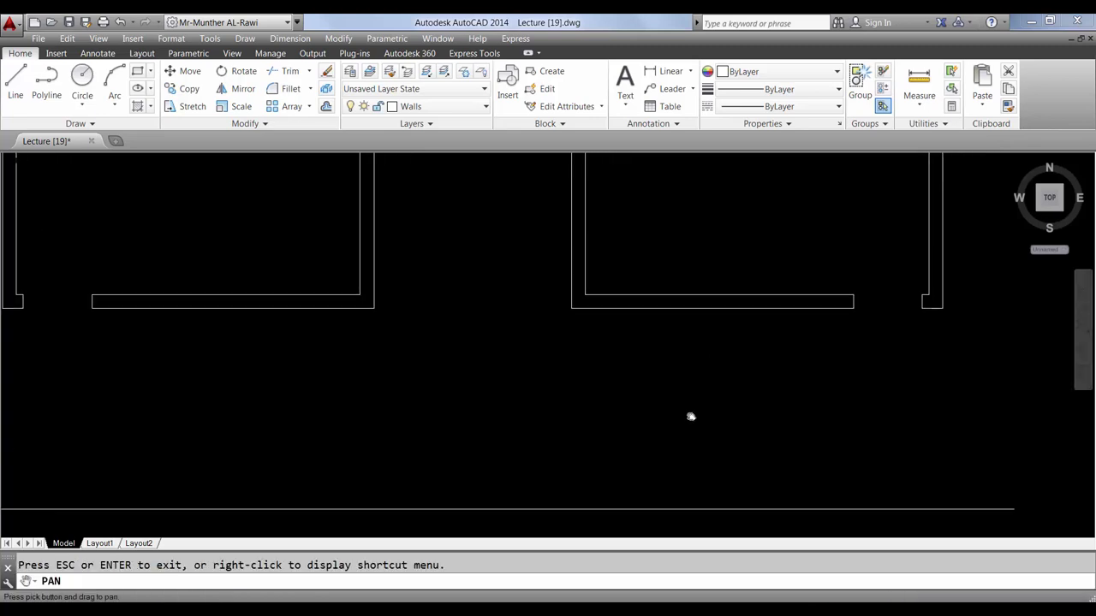
{"action": "scroll", "coordinate": [683, 413], "scroll_direction": "down", "scroll_amount": 2}
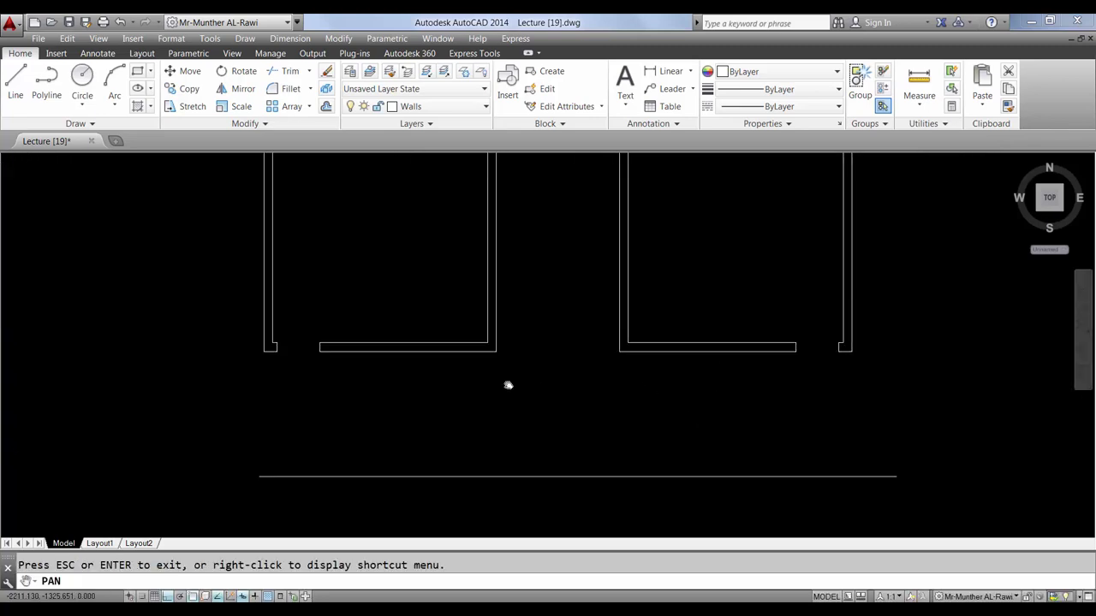
{"action": "scroll", "coordinate": [623, 390], "scroll_direction": "up", "scroll_amount": 2}
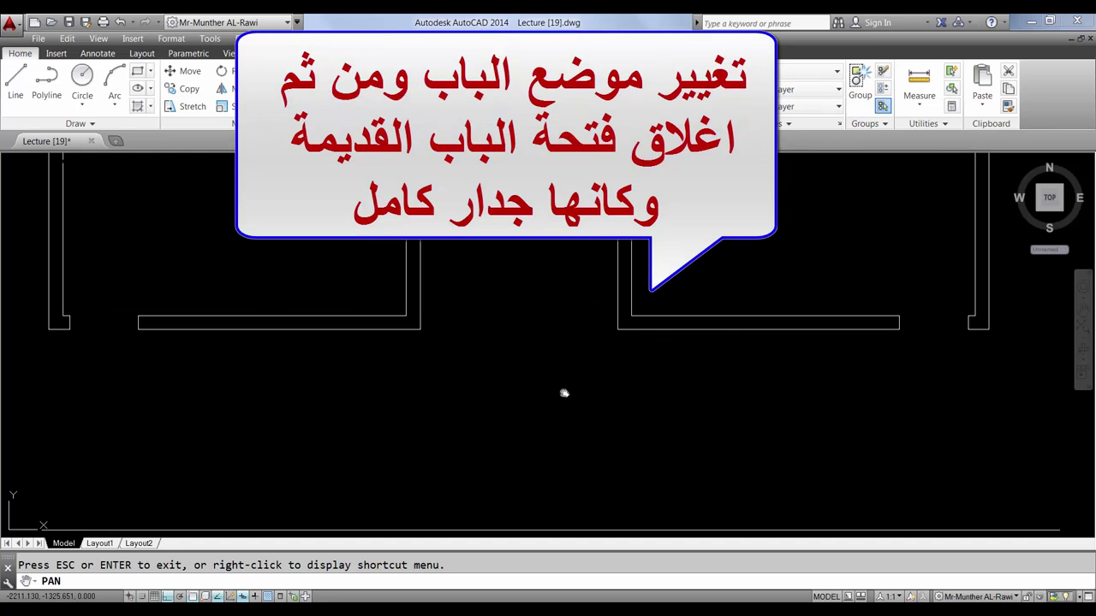
{"action": "scroll", "coordinate": [564, 393], "scroll_direction": "down", "scroll_amount": 1}
{"action": "scroll", "coordinate": [514, 342], "scroll_direction": "down", "scroll_amount": 1}
{"action": "scroll", "coordinate": [442, 296], "scroll_direction": "down", "scroll_amount": 1}
{"action": "scroll", "coordinate": [433, 300], "scroll_direction": "down", "scroll_amount": 1}
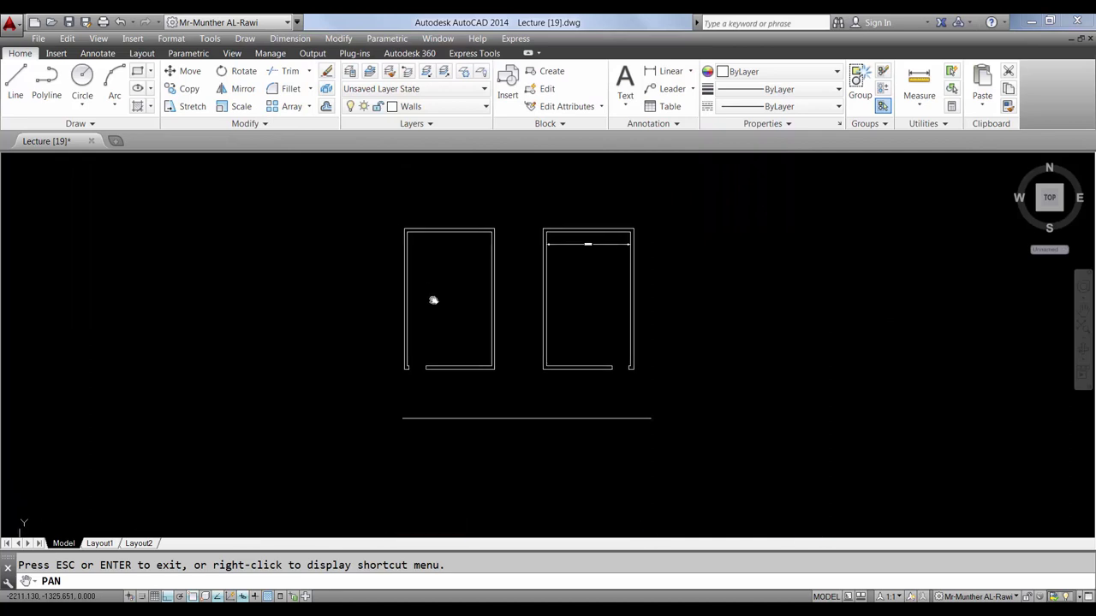
{"action": "scroll", "coordinate": [433, 300], "scroll_direction": "up", "scroll_amount": 1}
{"action": "scroll", "coordinate": [433, 302], "scroll_direction": "up", "scroll_amount": 1}
{"action": "scroll", "coordinate": [433, 308], "scroll_direction": "up", "scroll_amount": 3}
{"action": "scroll", "coordinate": [434, 312], "scroll_direction": "down", "scroll_amount": 2}
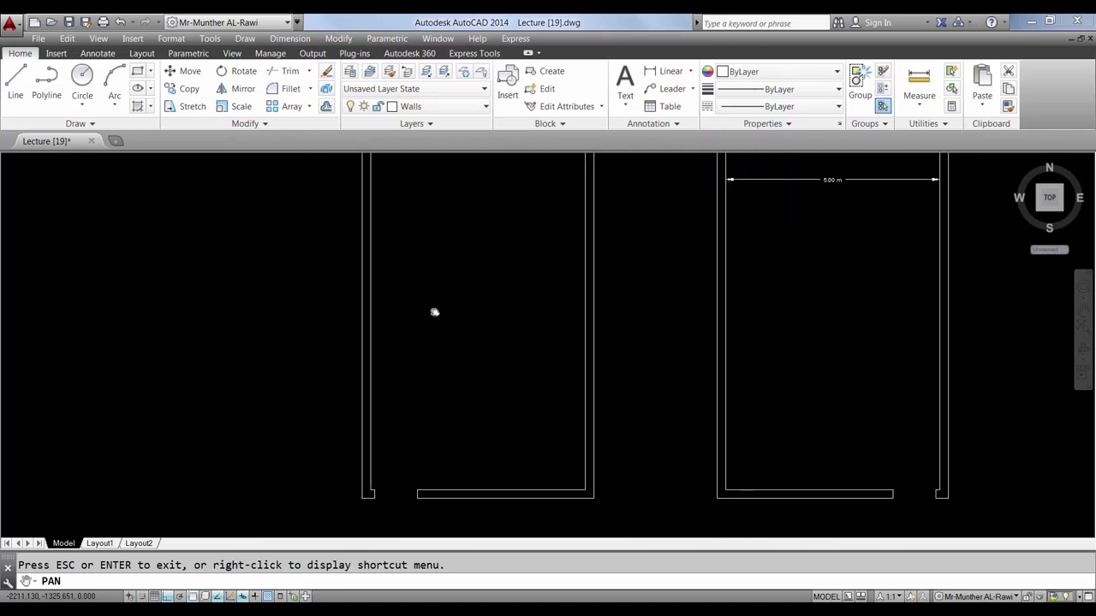
{"action": "key", "text": "Escape"}
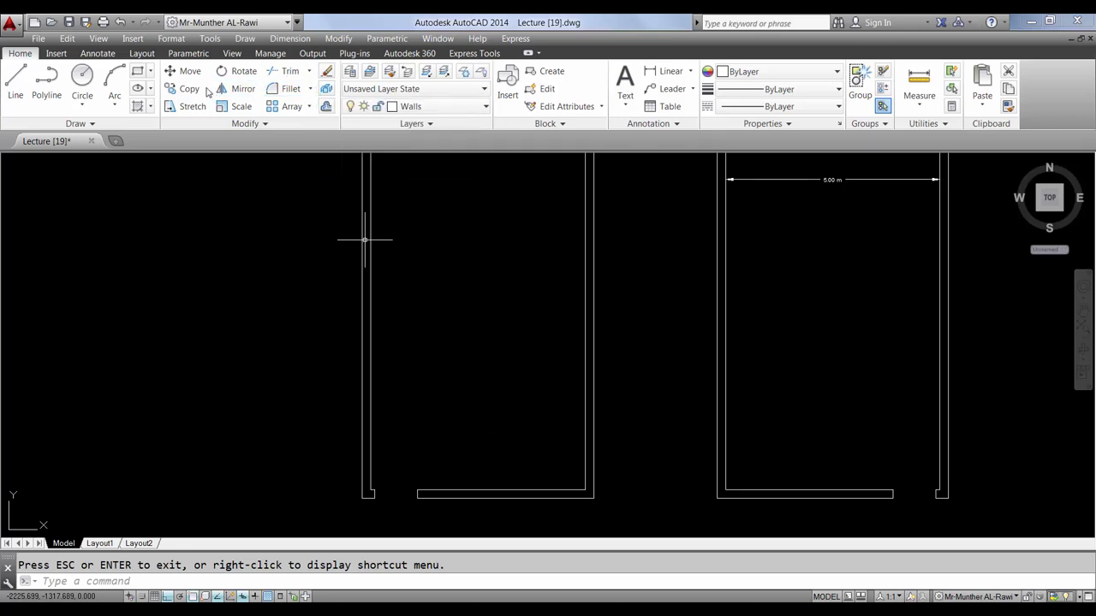
Offset the left room's inner left wall 2.5 units into the room
{"action": "left_click", "coordinate": [229, 92]}
{"action": "type", "text": "2.5"}
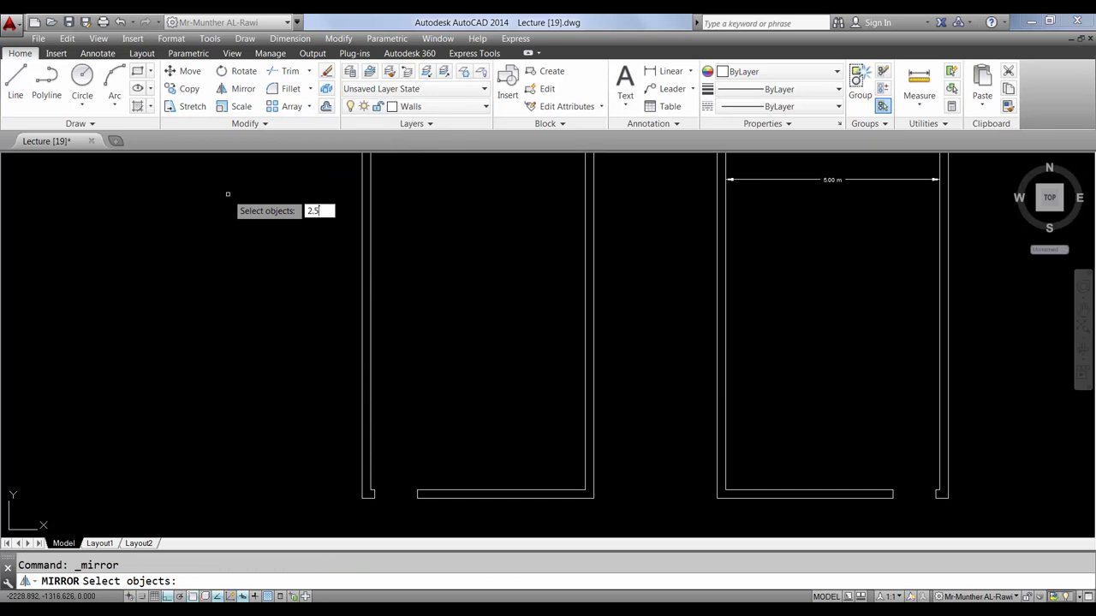
{"action": "key", "text": "Escape"}
{"action": "left_click", "coordinate": [326, 106]}
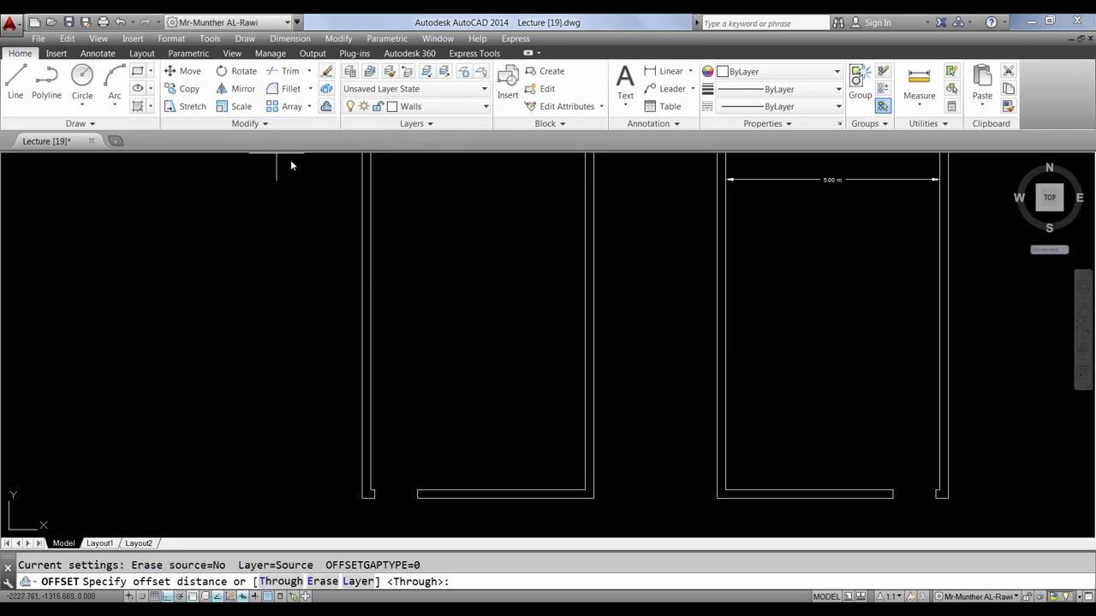
{"action": "type", "text": "2.5"}
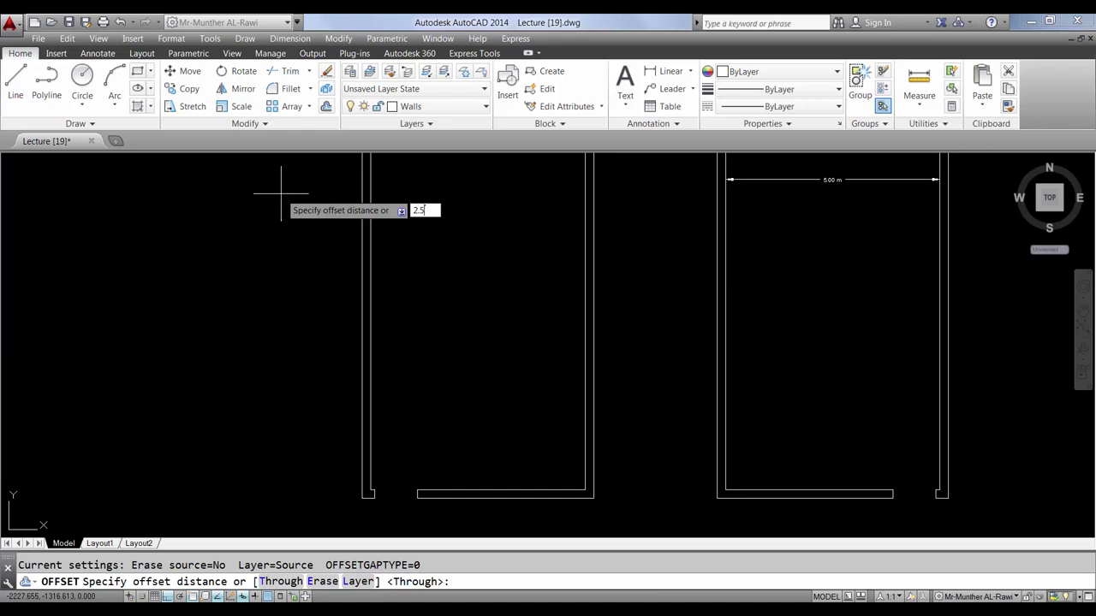
{"action": "key", "text": "Return"}
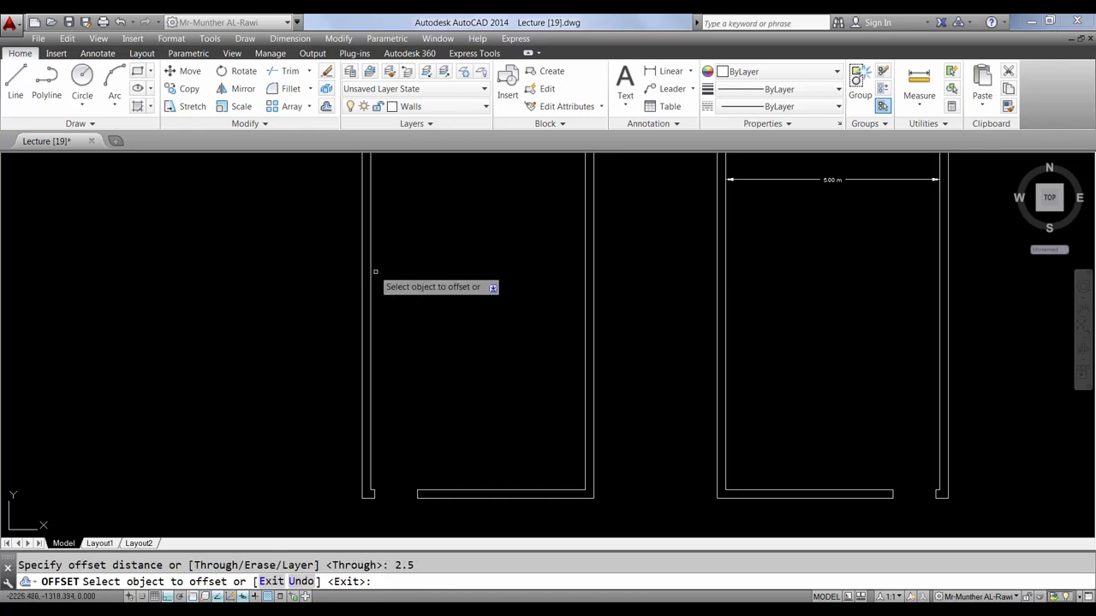
{"action": "left_click", "coordinate": [366, 273]}
{"action": "left_click", "coordinate": [408, 272]}
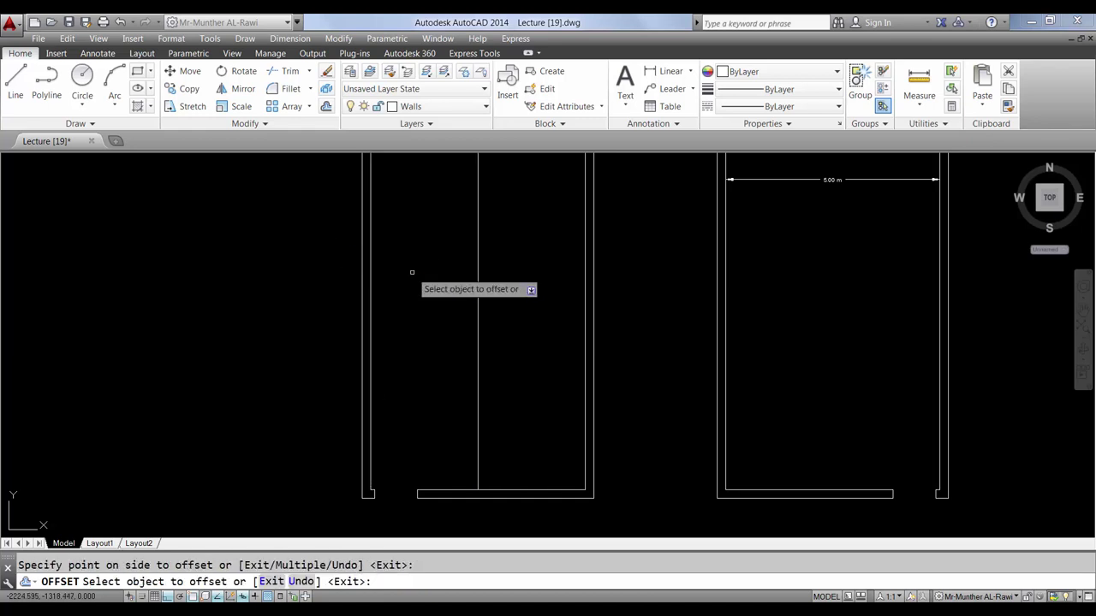
{"action": "key", "text": "Escape"}
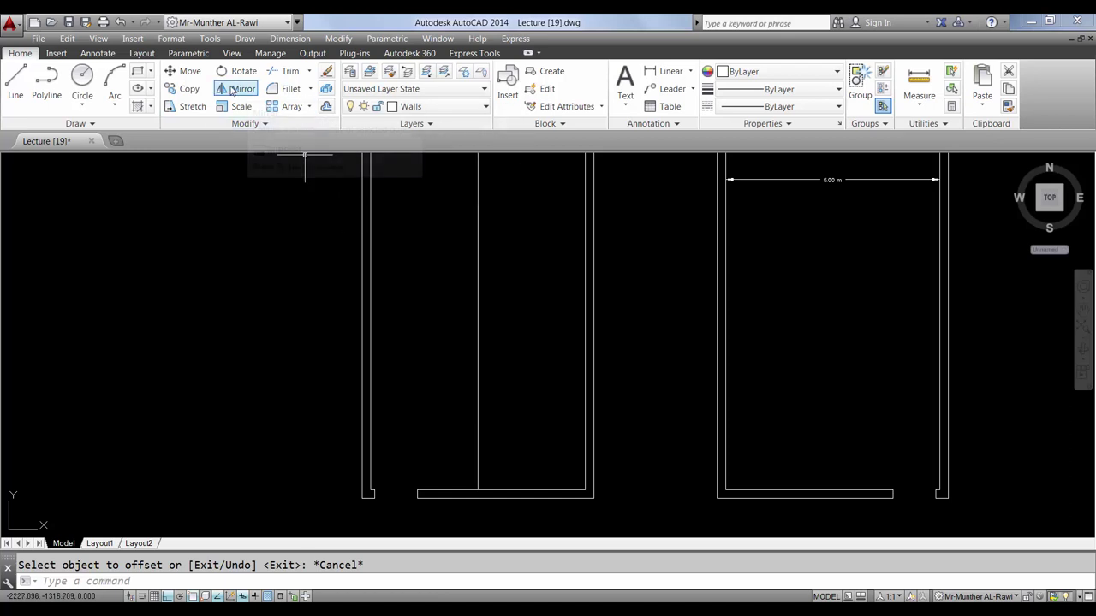
{"action": "left_click", "coordinate": [242, 88]}
Extend the offset vertical line down to the lower wall line
{"action": "scroll", "coordinate": [376, 513], "scroll_direction": "up", "scroll_amount": 2}
{"action": "scroll", "coordinate": [382, 505], "scroll_direction": "up", "scroll_amount": 2}
{"action": "scroll", "coordinate": [381, 500], "scroll_direction": "up", "scroll_amount": 3}
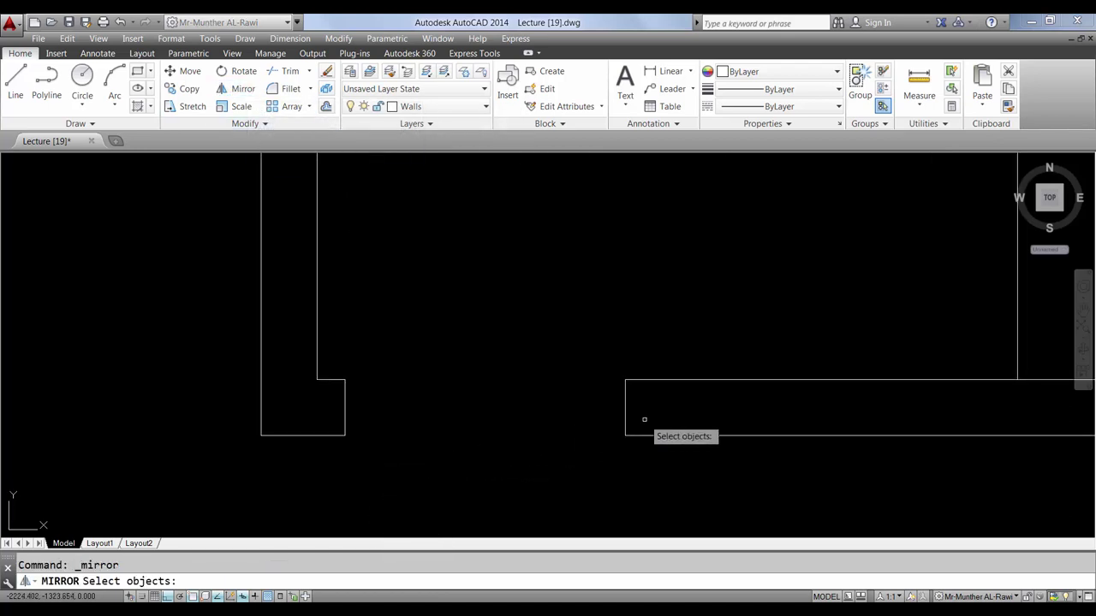
{"action": "key", "text": "Escape"}
{"action": "scroll", "coordinate": [470, 355], "scroll_direction": "down", "scroll_amount": 2}
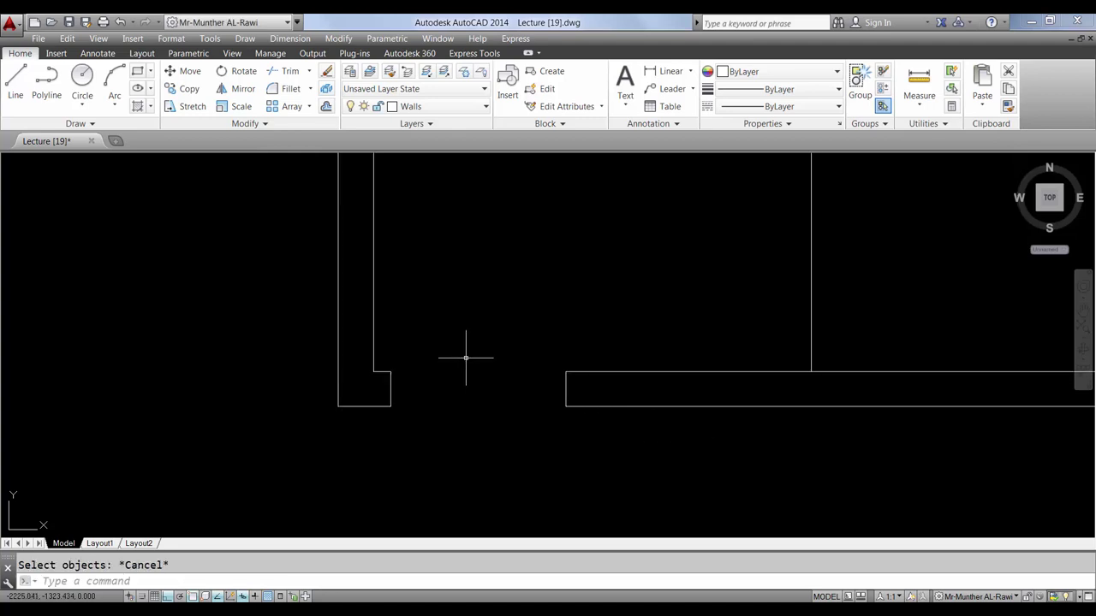
{"action": "left_click", "coordinate": [311, 72]}
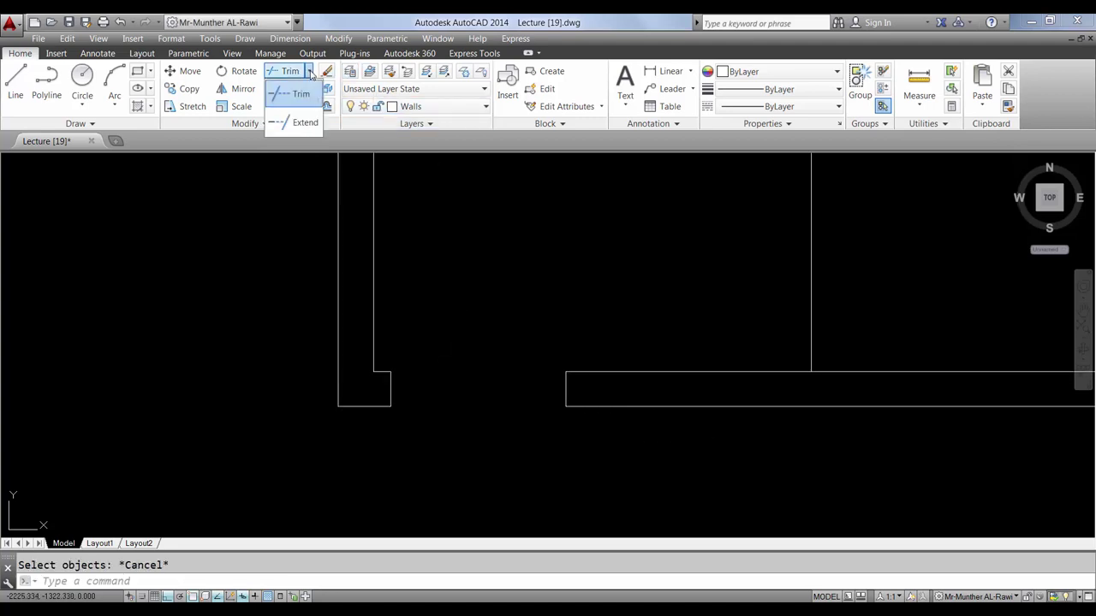
{"action": "left_click", "coordinate": [295, 113]}
{"action": "key", "text": "Return"}
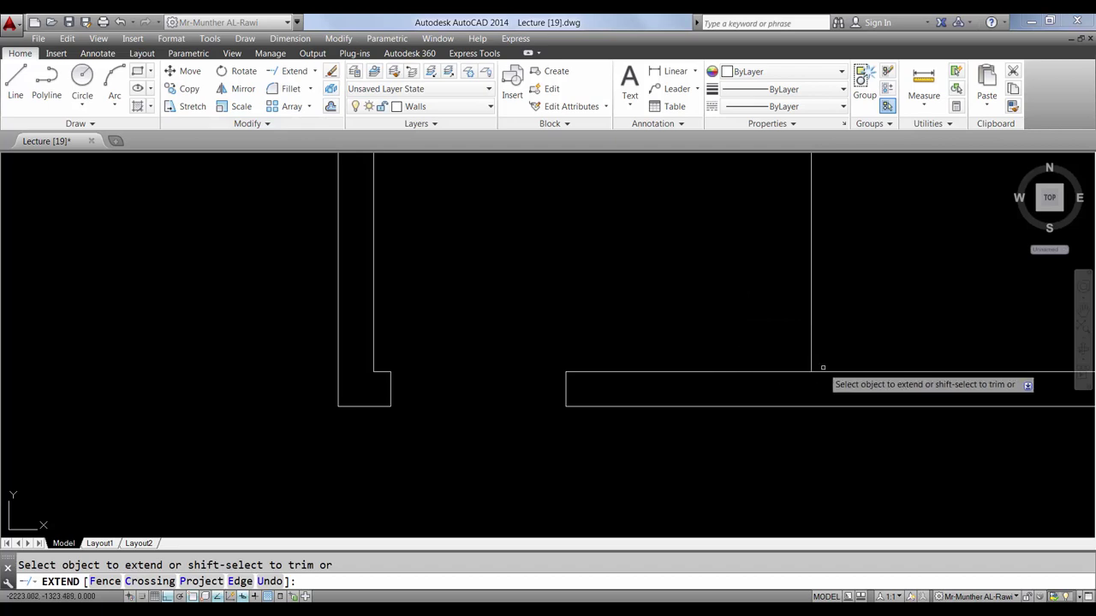
{"action": "left_click", "coordinate": [812, 366]}
{"action": "left_click", "coordinate": [795, 363]}
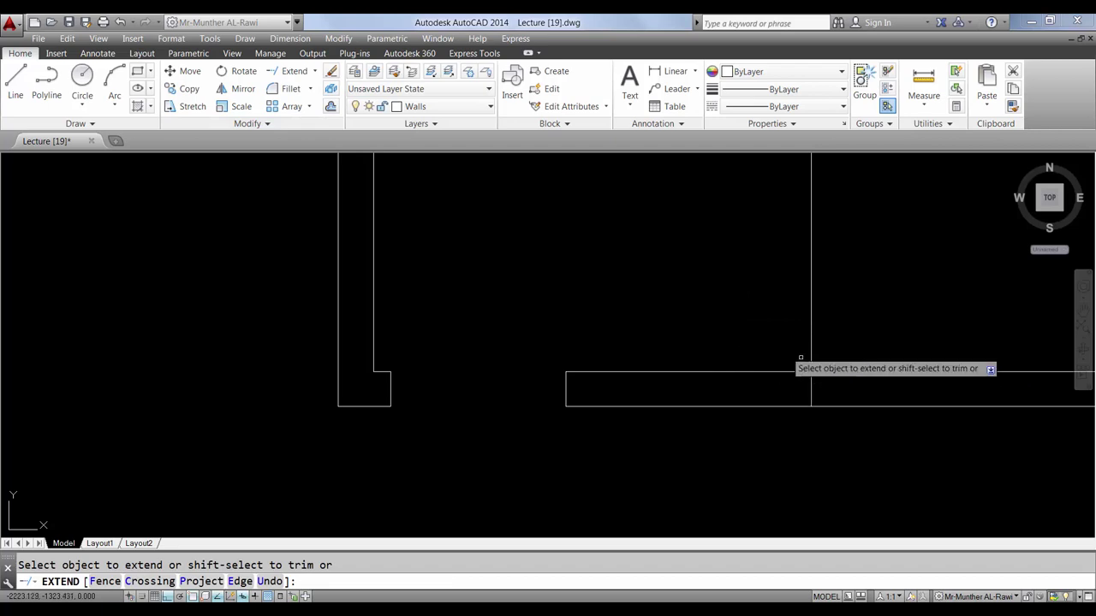
{"action": "key", "text": "Escape"}
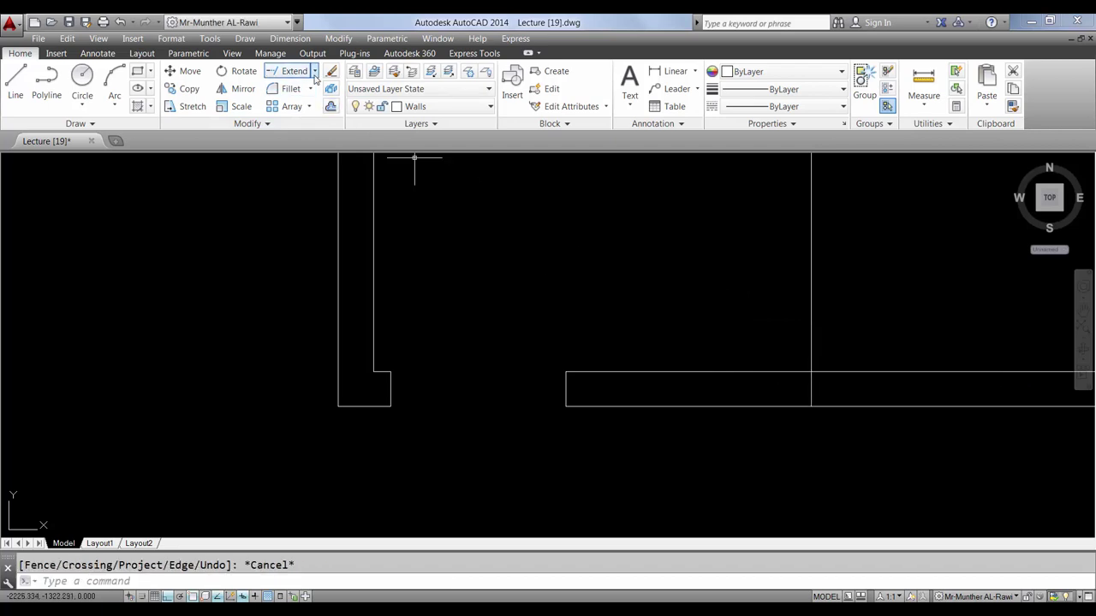
Trim off the vertical line's part above the upper wall line
{"action": "left_click", "coordinate": [314, 73]}
{"action": "left_click", "coordinate": [291, 90]}
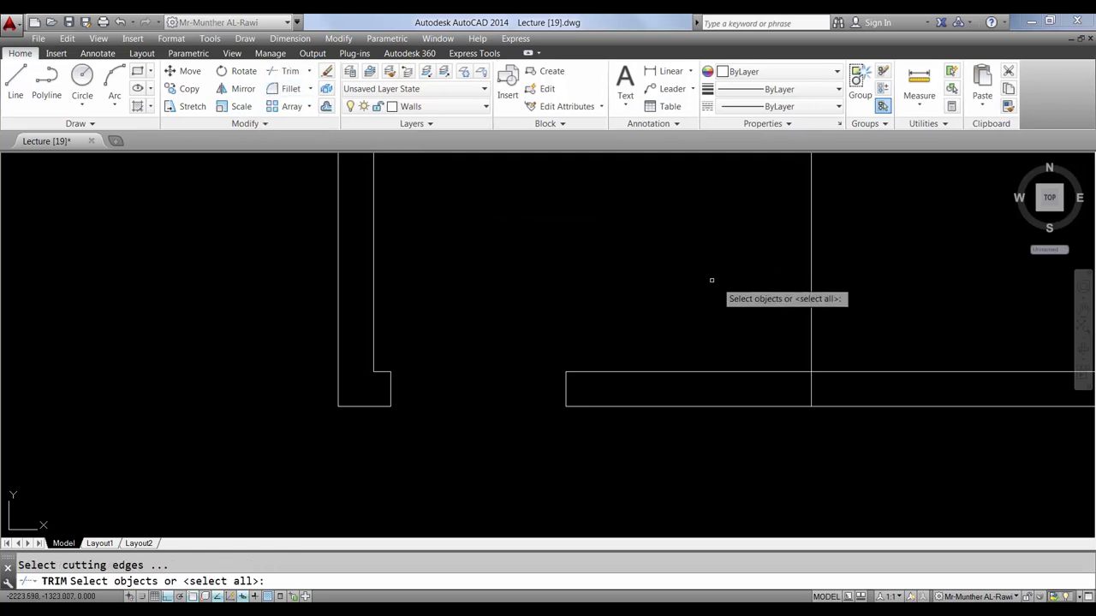
{"action": "left_click", "coordinate": [714, 373]}
{"action": "left_click", "coordinate": [714, 382]}
{"action": "key", "text": "Return"}
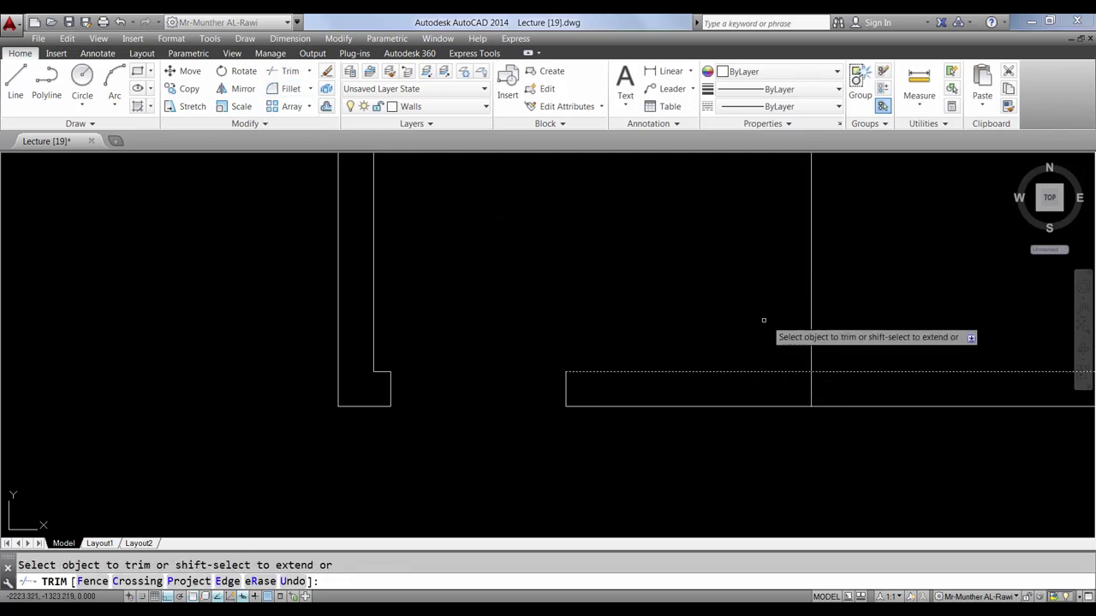
{"action": "left_click", "coordinate": [827, 340]}
{"action": "left_click", "coordinate": [767, 310]}
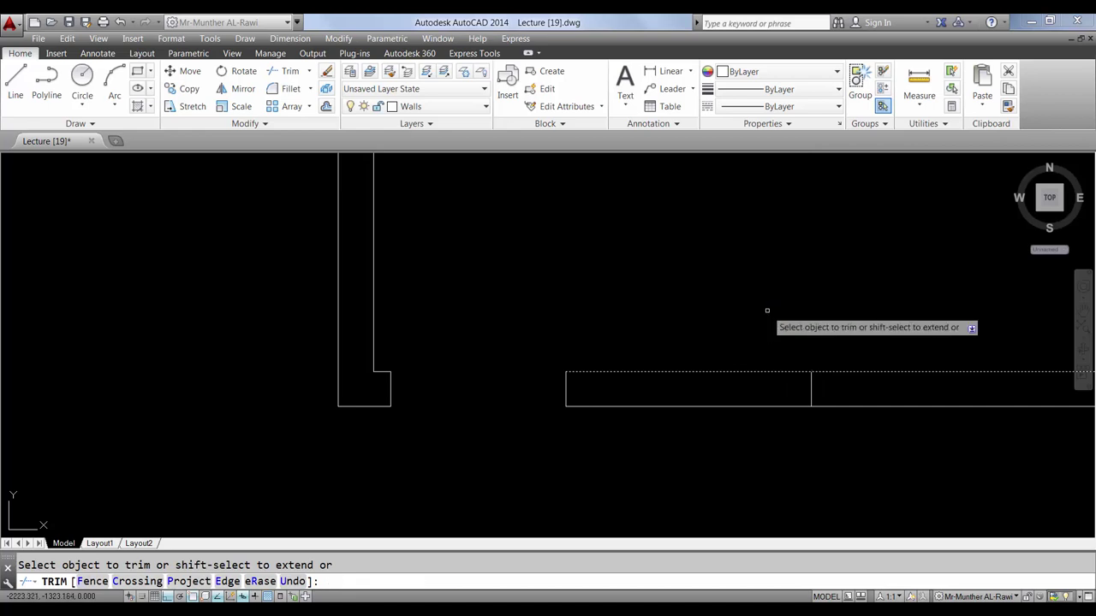
{"action": "key", "text": "Escape"}
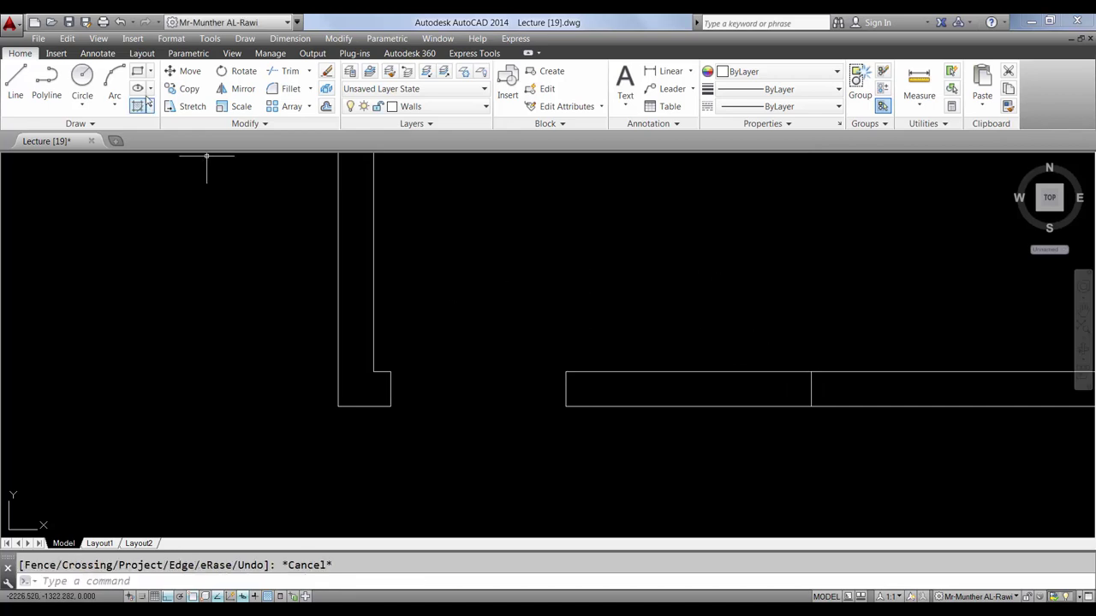
Mirror the two door jamb lines about a vertical axis through the stub, erasing the originals
{"action": "left_click", "coordinate": [240, 88]}
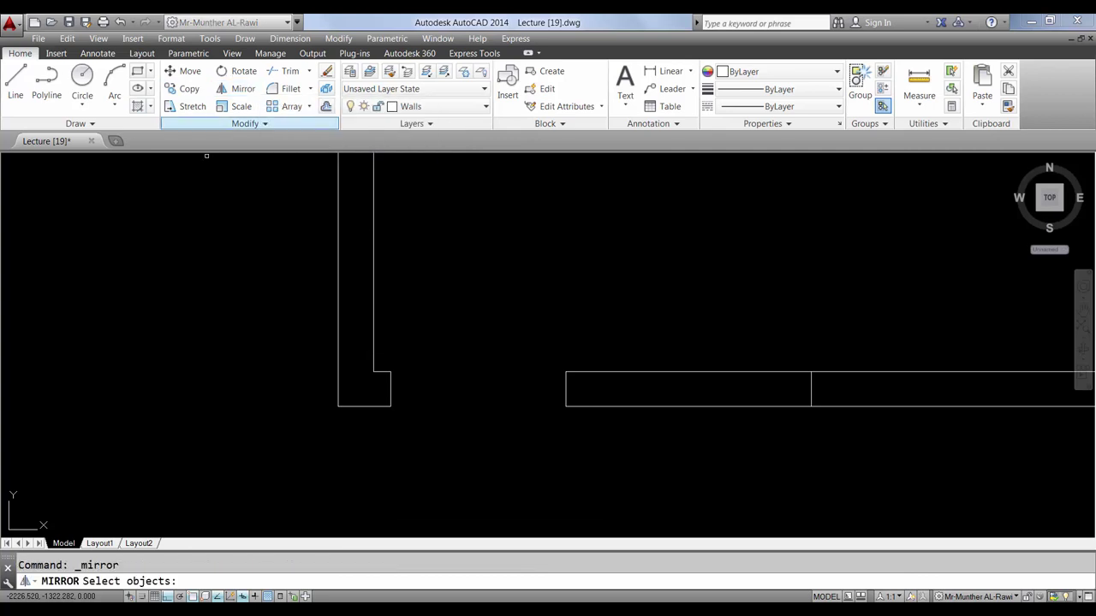
{"action": "left_click", "coordinate": [576, 381]}
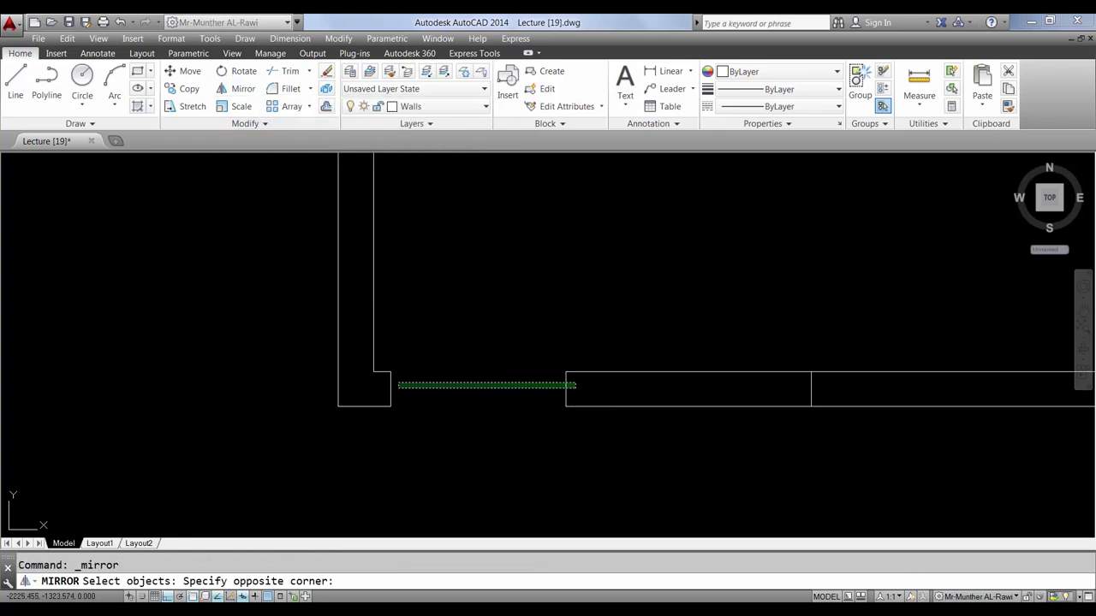
{"action": "left_click", "coordinate": [378, 385]}
{"action": "scroll", "coordinate": [481, 380], "scroll_direction": "down", "scroll_amount": 4}
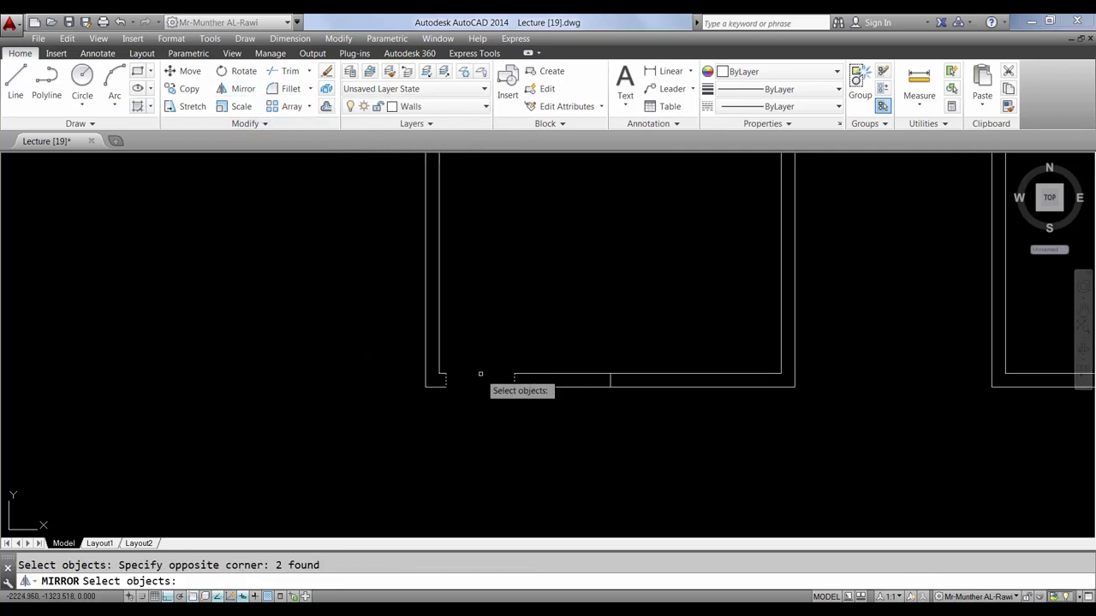
{"action": "scroll", "coordinate": [686, 391], "scroll_direction": "up", "scroll_amount": 4}
{"action": "key", "text": "Return"}
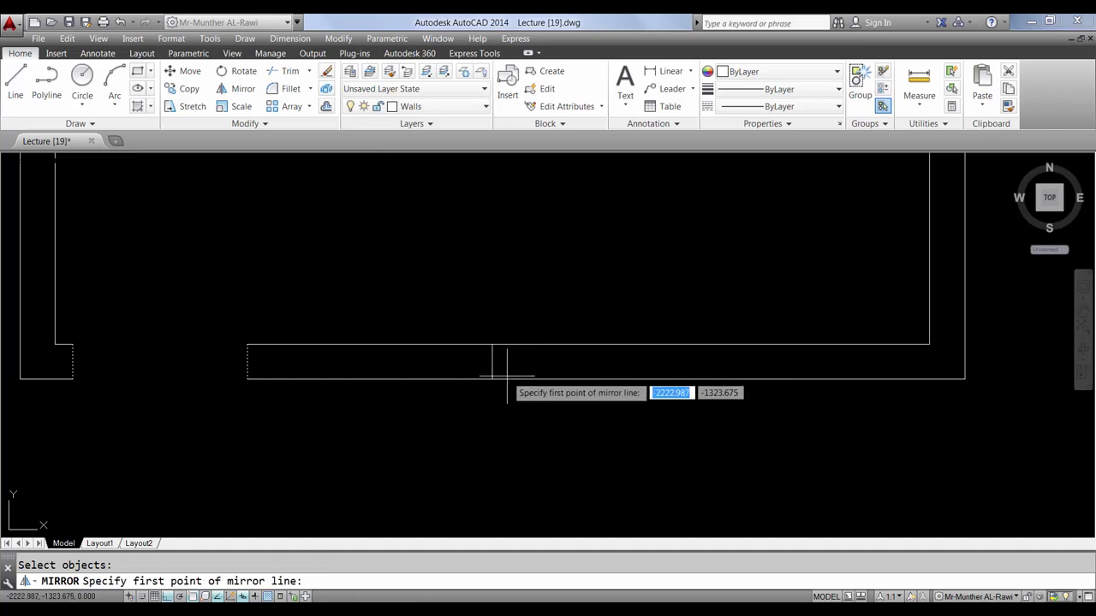
{"action": "left_click", "coordinate": [495, 323]}
{"action": "type", "text": "y"}
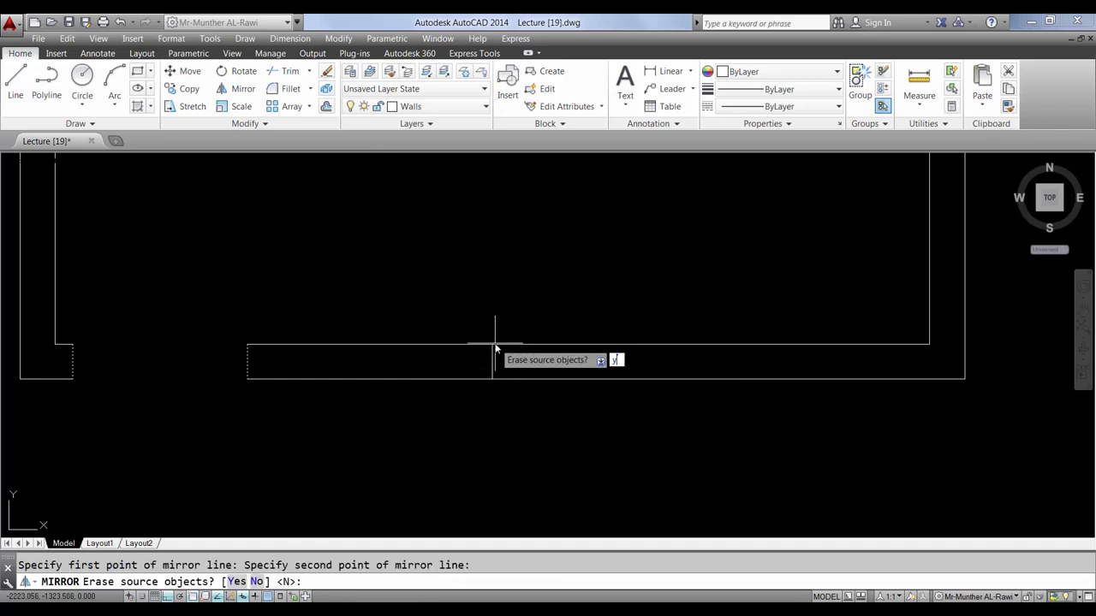
{"action": "key", "text": "Return"}
Delete the short vertical stub line
{"action": "left_click", "coordinate": [513, 357]}
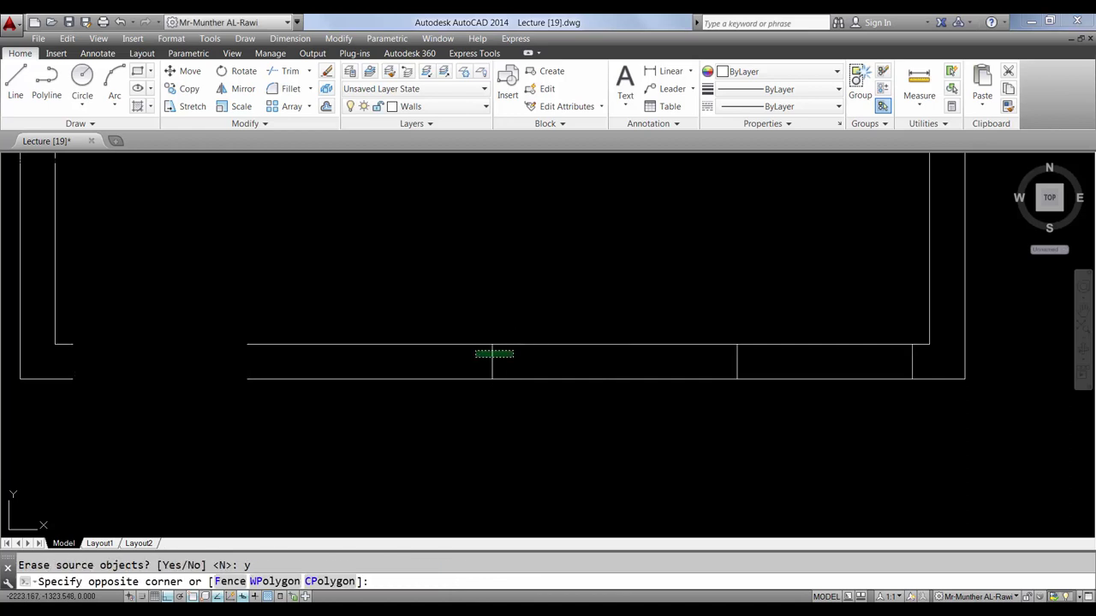
{"action": "left_click", "coordinate": [475, 350]}
{"action": "key", "text": "Delete"}
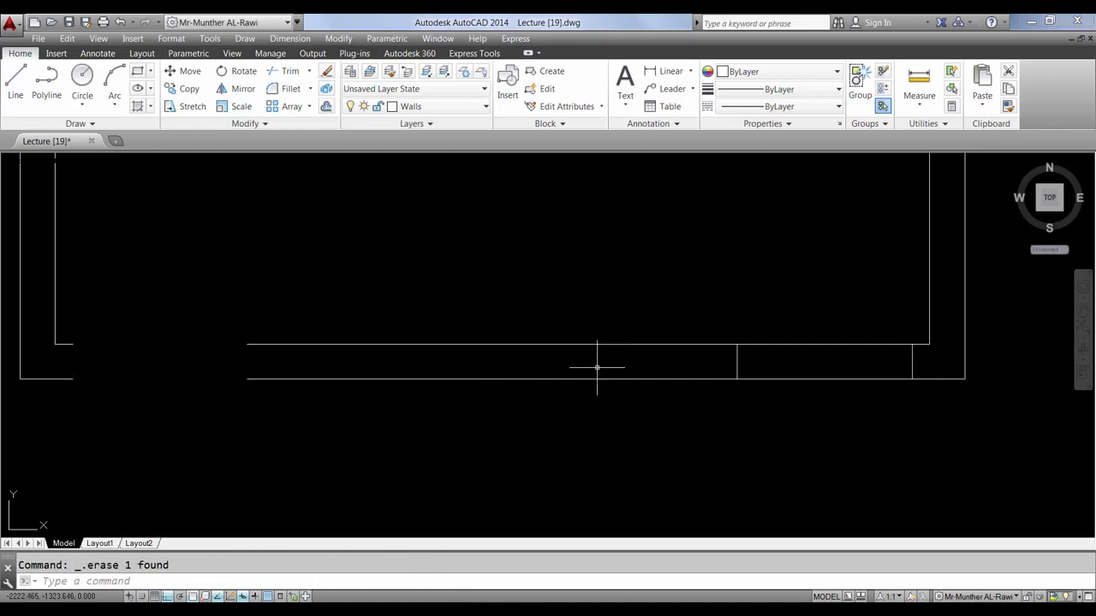
Trim the bottom wall's lines between the relocated jambs, using all lines as cutting edges
{"action": "left_click", "coordinate": [290, 71]}
{"action": "key", "text": "Return"}
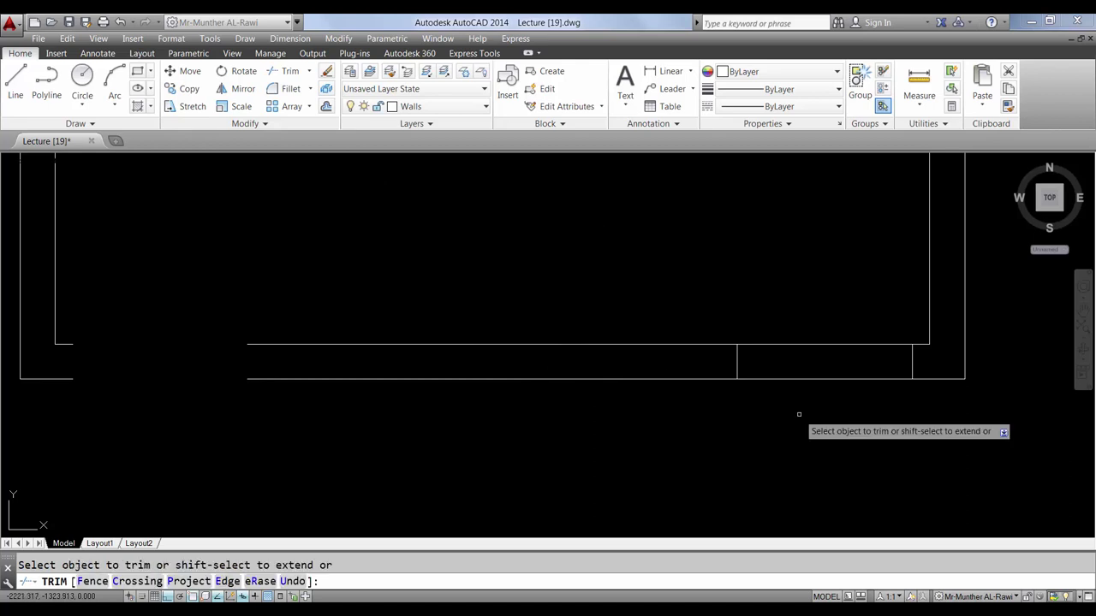
{"action": "left_click", "coordinate": [799, 414]}
{"action": "left_click", "coordinate": [798, 312]}
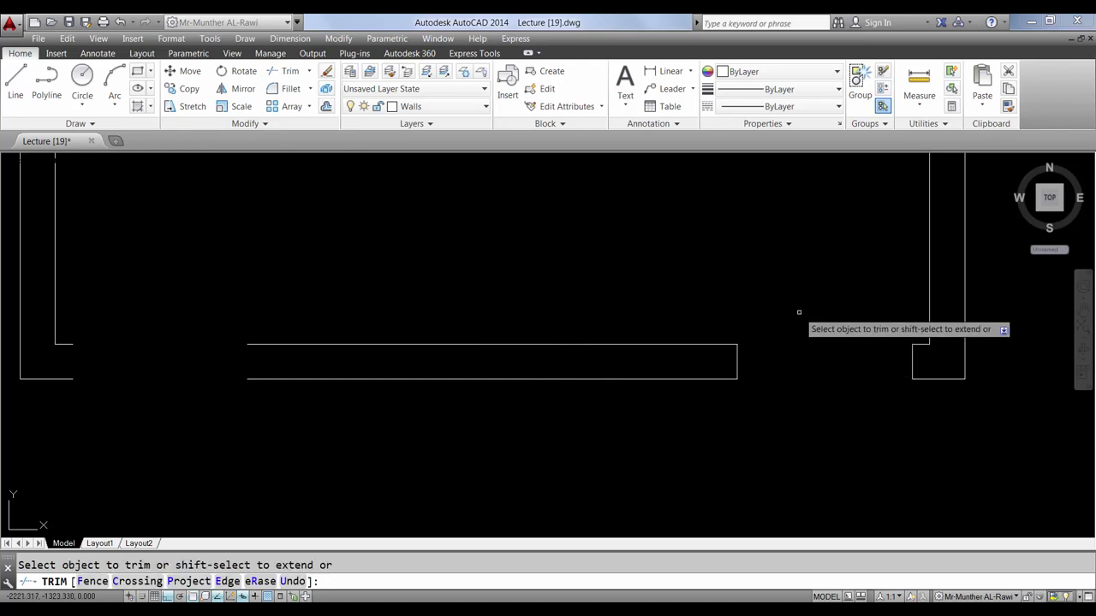
{"action": "key", "text": "Escape"}
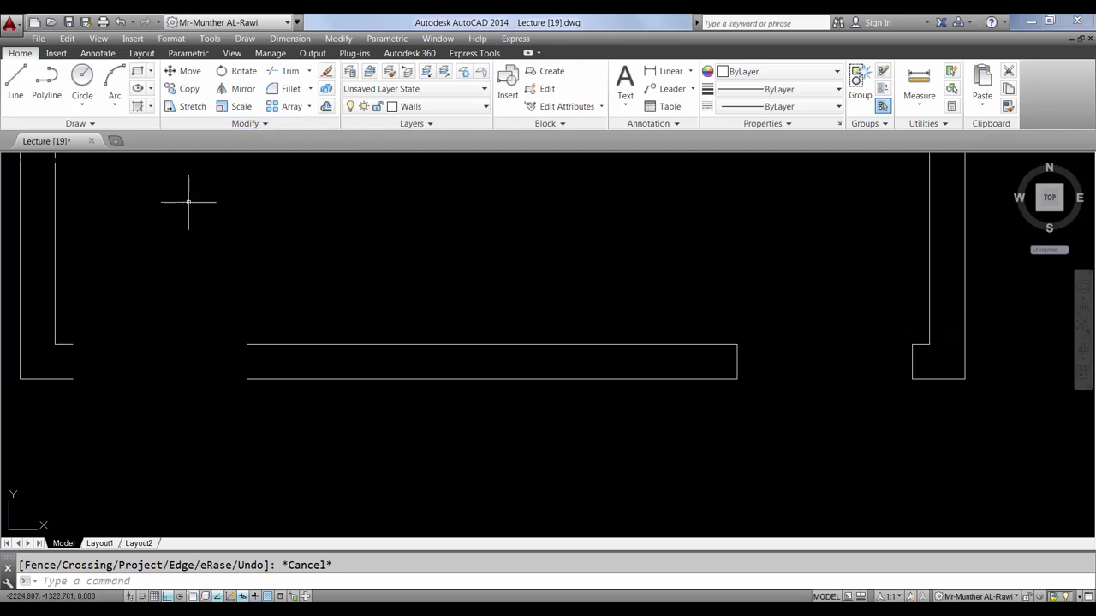
{"action": "left_click", "coordinate": [245, 124]}
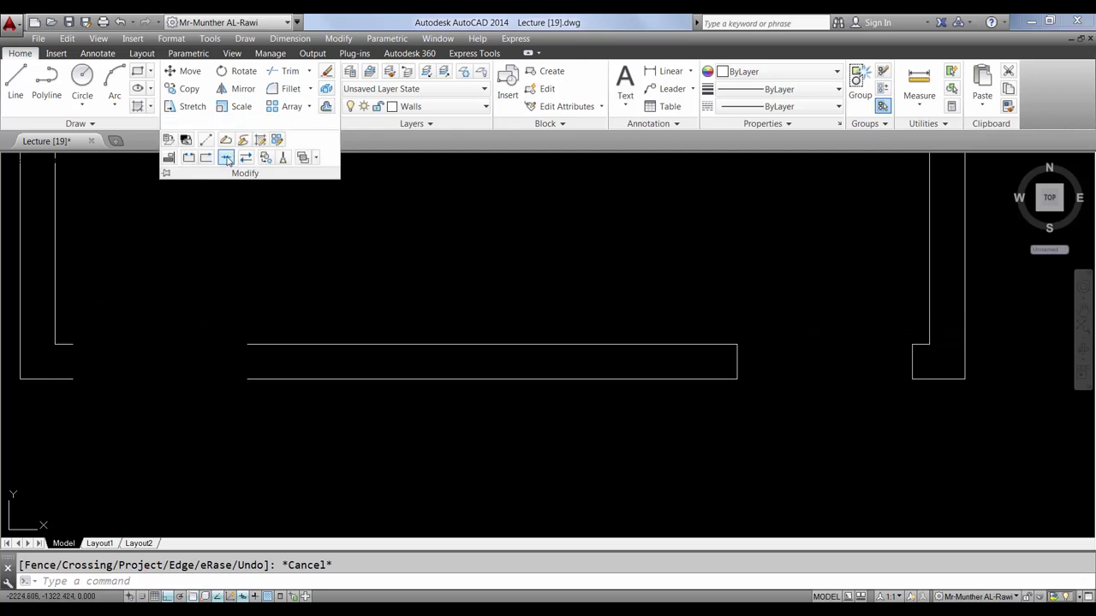
Join the bottom wall's two outer lines across the old doorway
{"action": "left_click", "coordinate": [226, 159]}
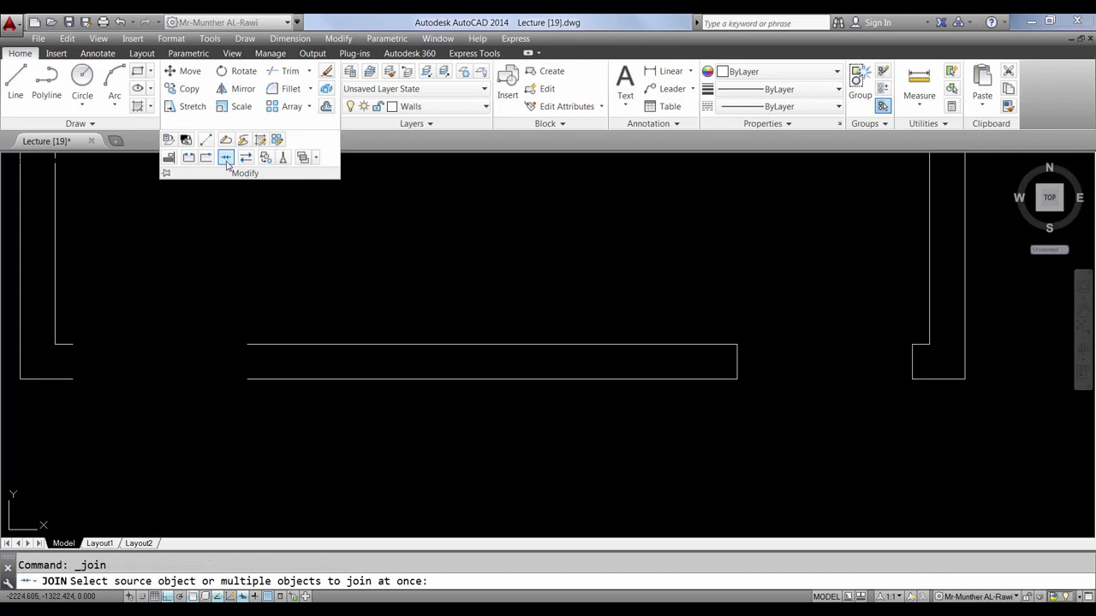
{"action": "left_click", "coordinate": [276, 414]}
{"action": "left_click", "coordinate": [60, 363]}
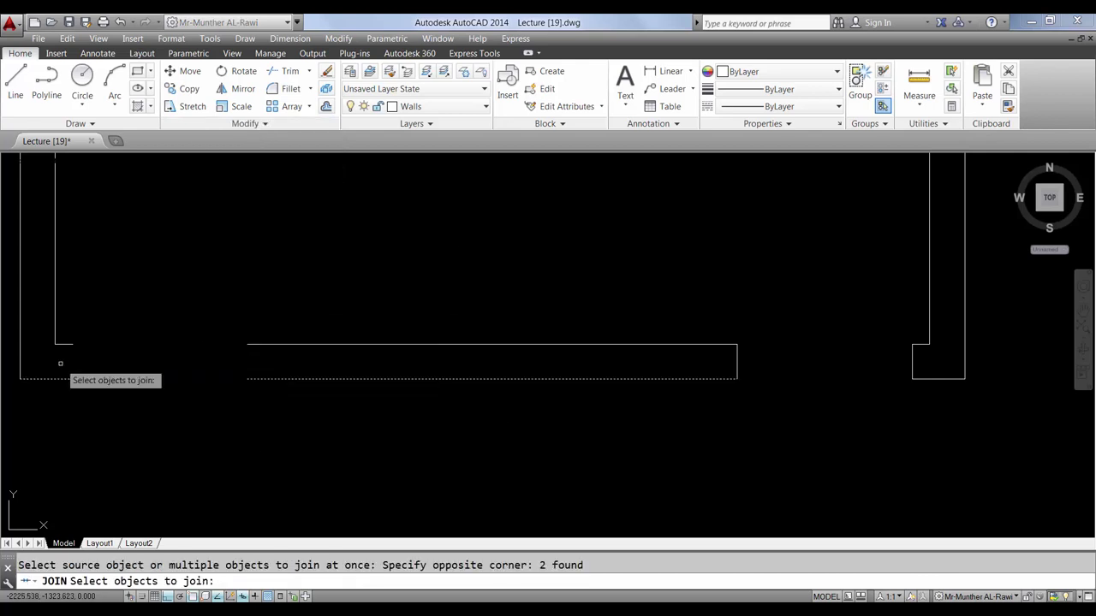
{"action": "key", "text": "Return"}
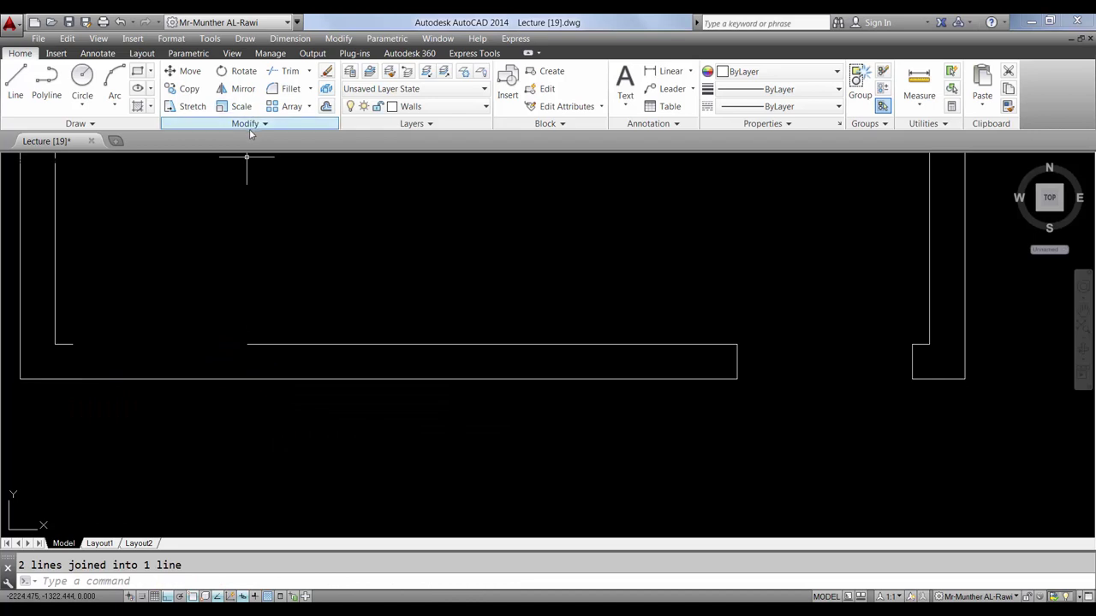
Join the two inner wall lines into one as well, then zoom out
{"action": "key", "text": "Return"}
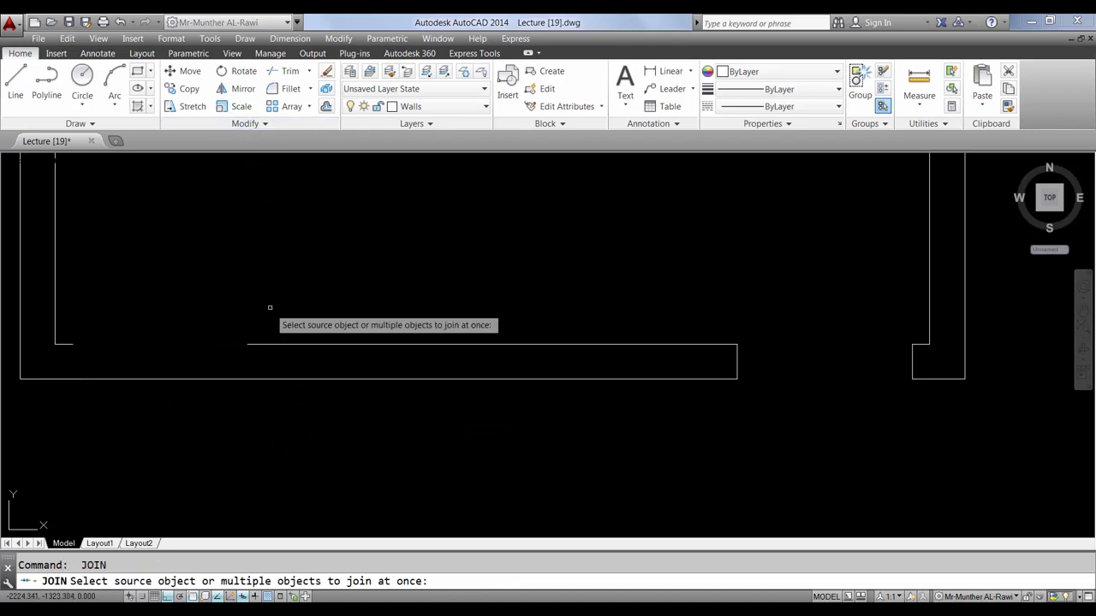
{"action": "left_click", "coordinate": [270, 365]}
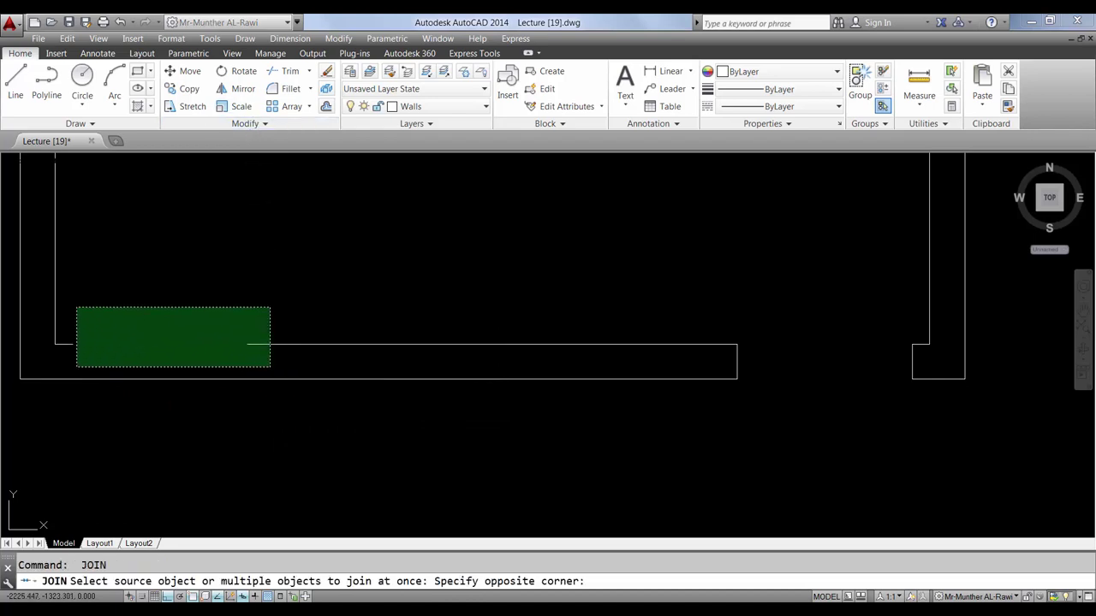
{"action": "left_click", "coordinate": [67, 303]}
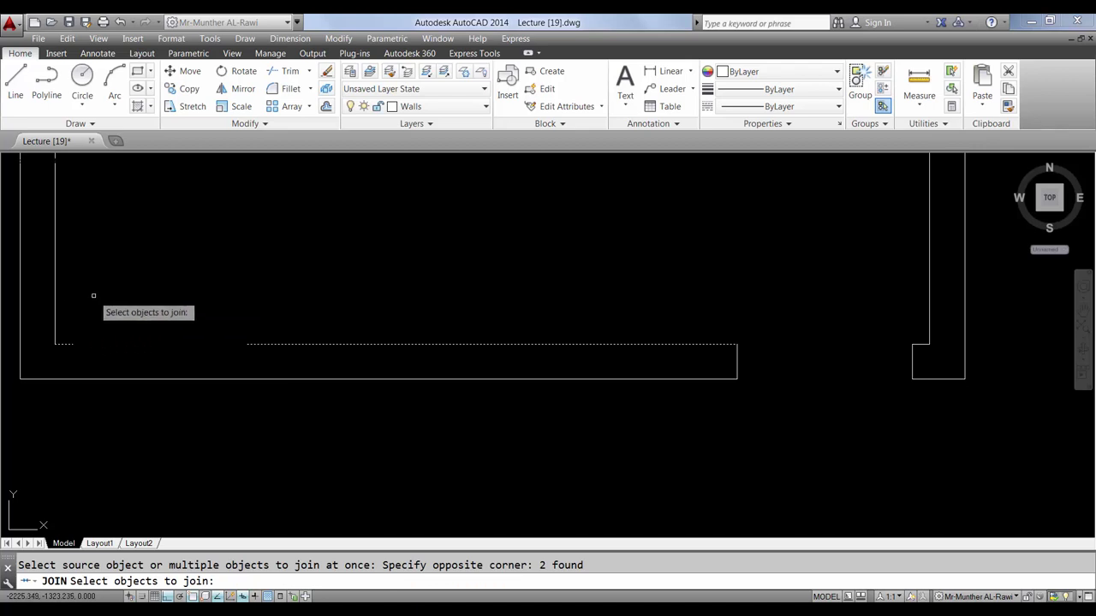
{"action": "key", "text": "Return"}
{"action": "scroll", "coordinate": [330, 254], "scroll_direction": "down", "scroll_amount": 2}
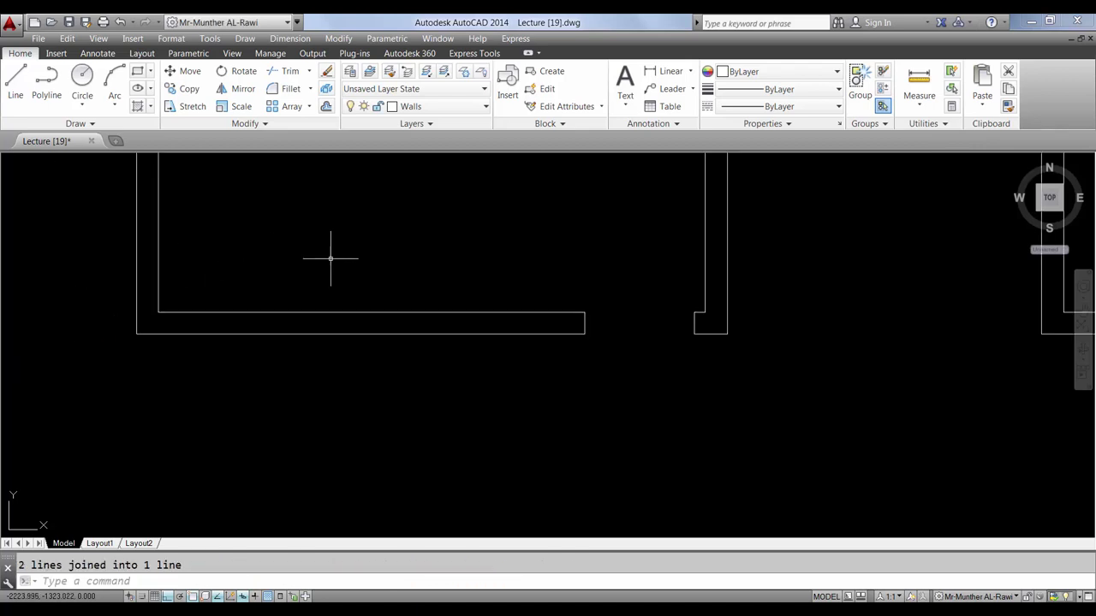
{"action": "scroll", "coordinate": [331, 252], "scroll_direction": "down", "scroll_amount": 2}
{"action": "scroll", "coordinate": [331, 252], "scroll_direction": "down", "scroll_amount": 3}
{"action": "scroll", "coordinate": [331, 251], "scroll_direction": "down", "scroll_amount": 2}
{"action": "scroll", "coordinate": [360, 225], "scroll_direction": "up", "scroll_amount": 4}
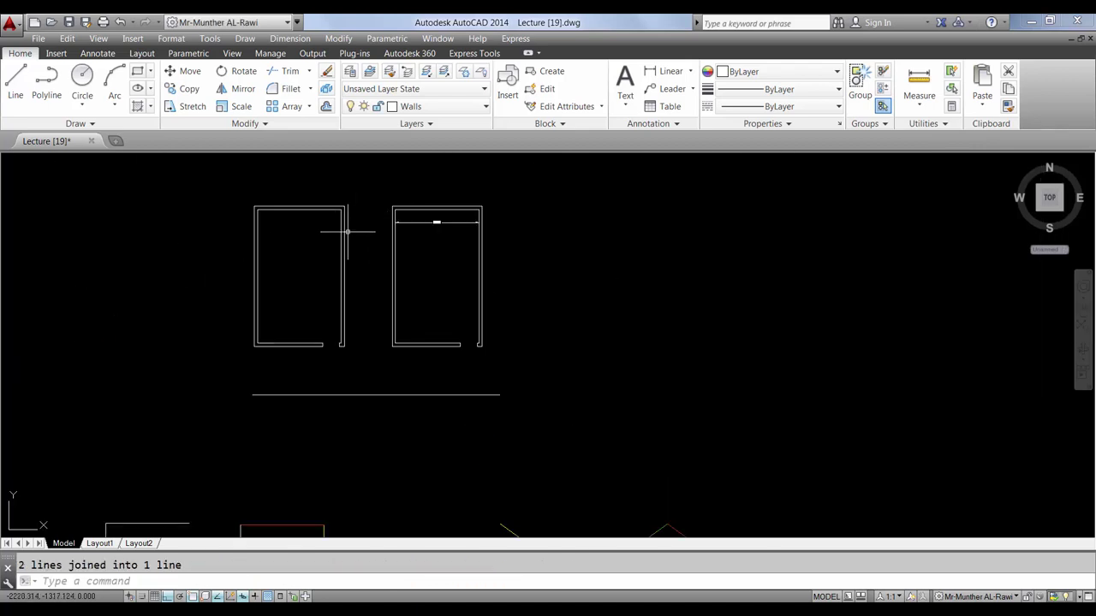